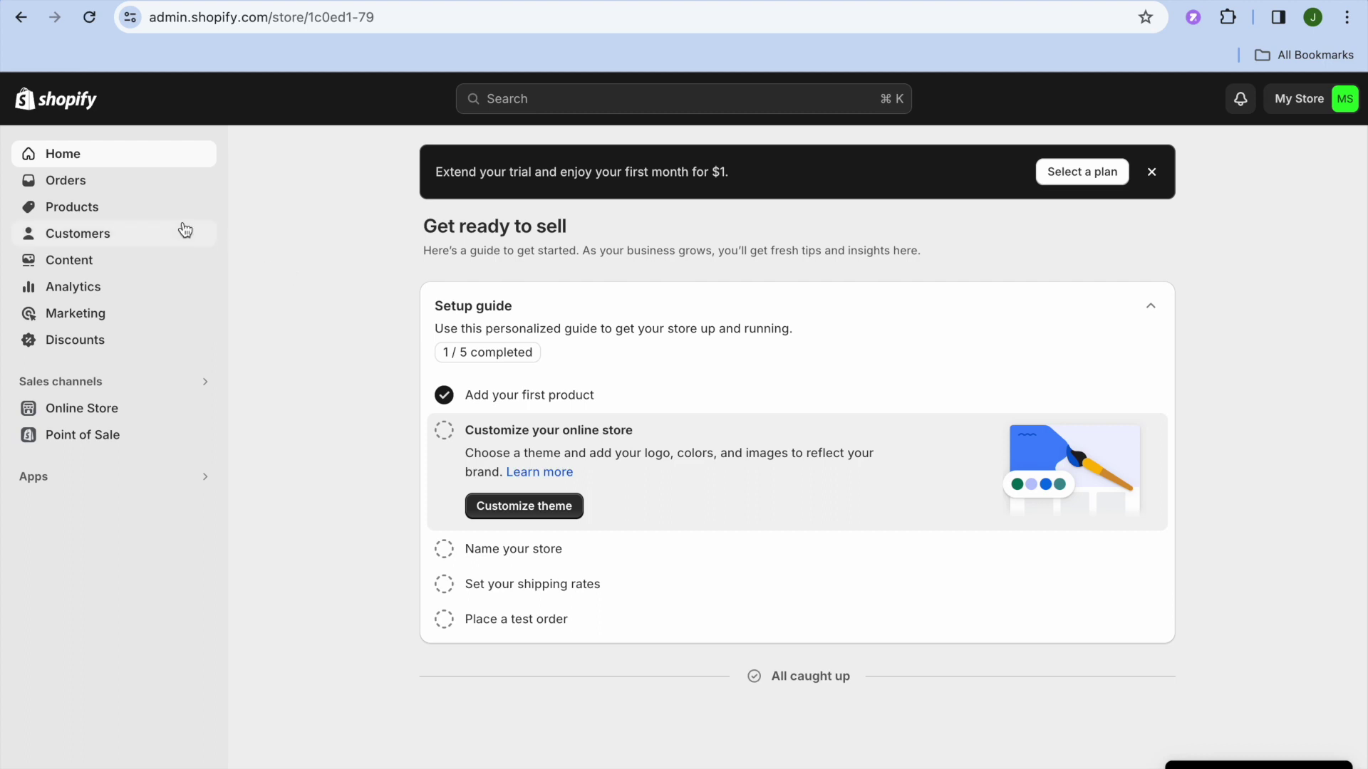
- Open the Collections list under Products in the admin
{"action": "left_click", "coordinate": [100, 214]}
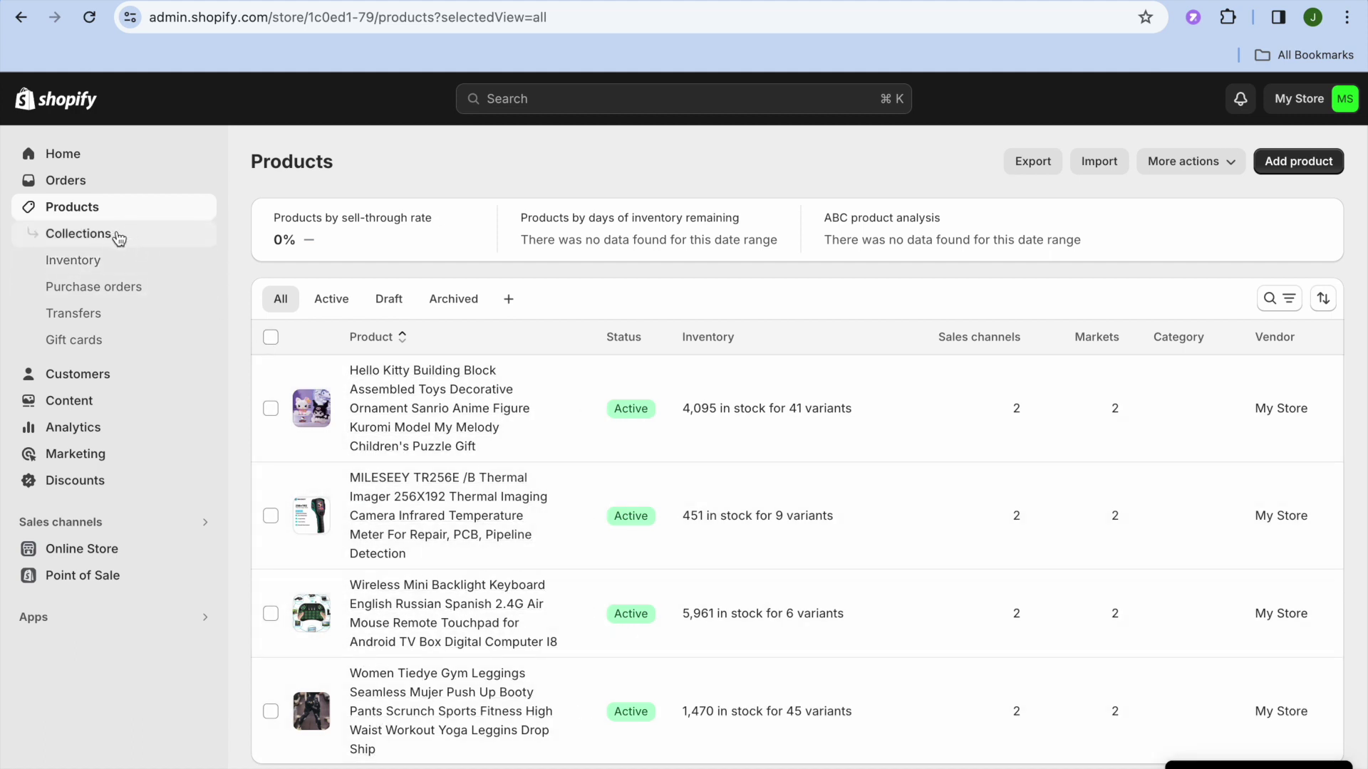
{"action": "left_click", "coordinate": [97, 242]}
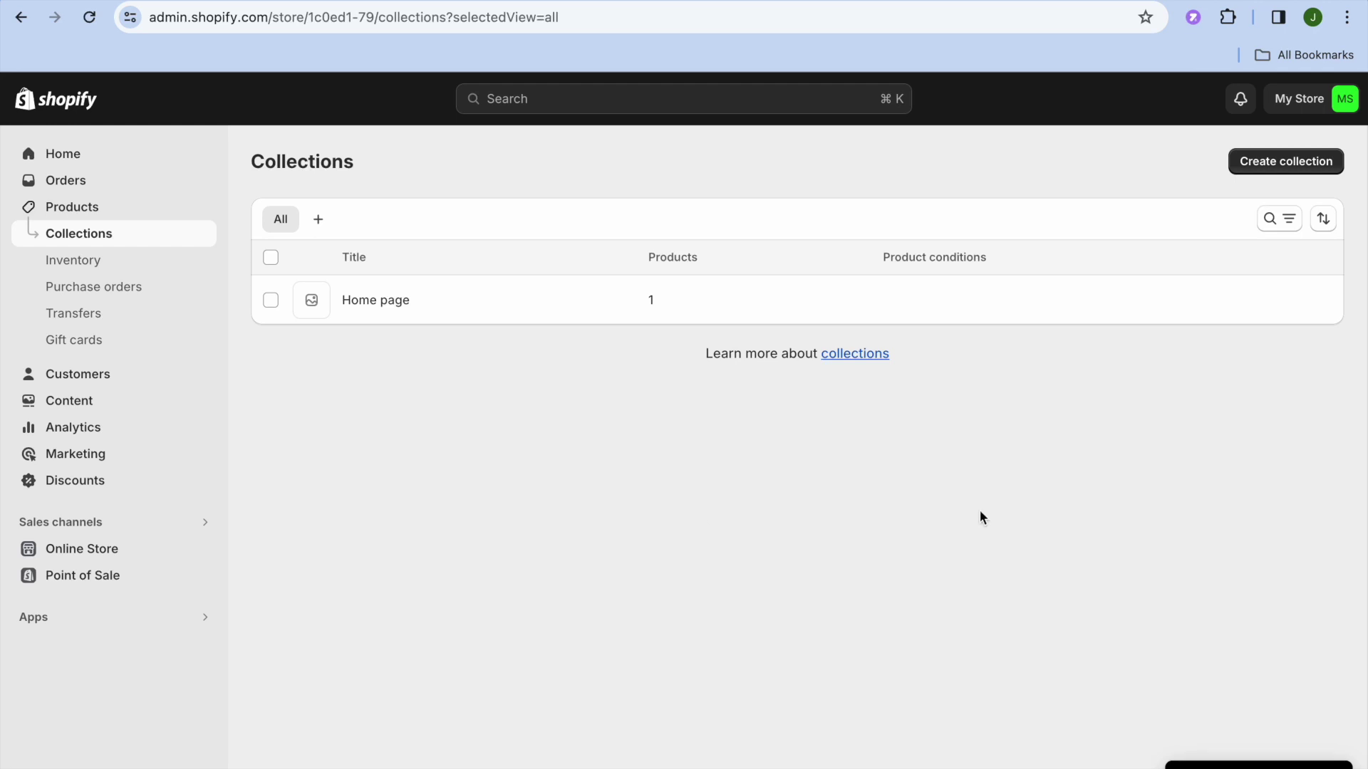
- Create a new collection titled 'TEST COLLECTION', keep the Manual type, and save it
{"action": "left_click", "coordinate": [1276, 166]}
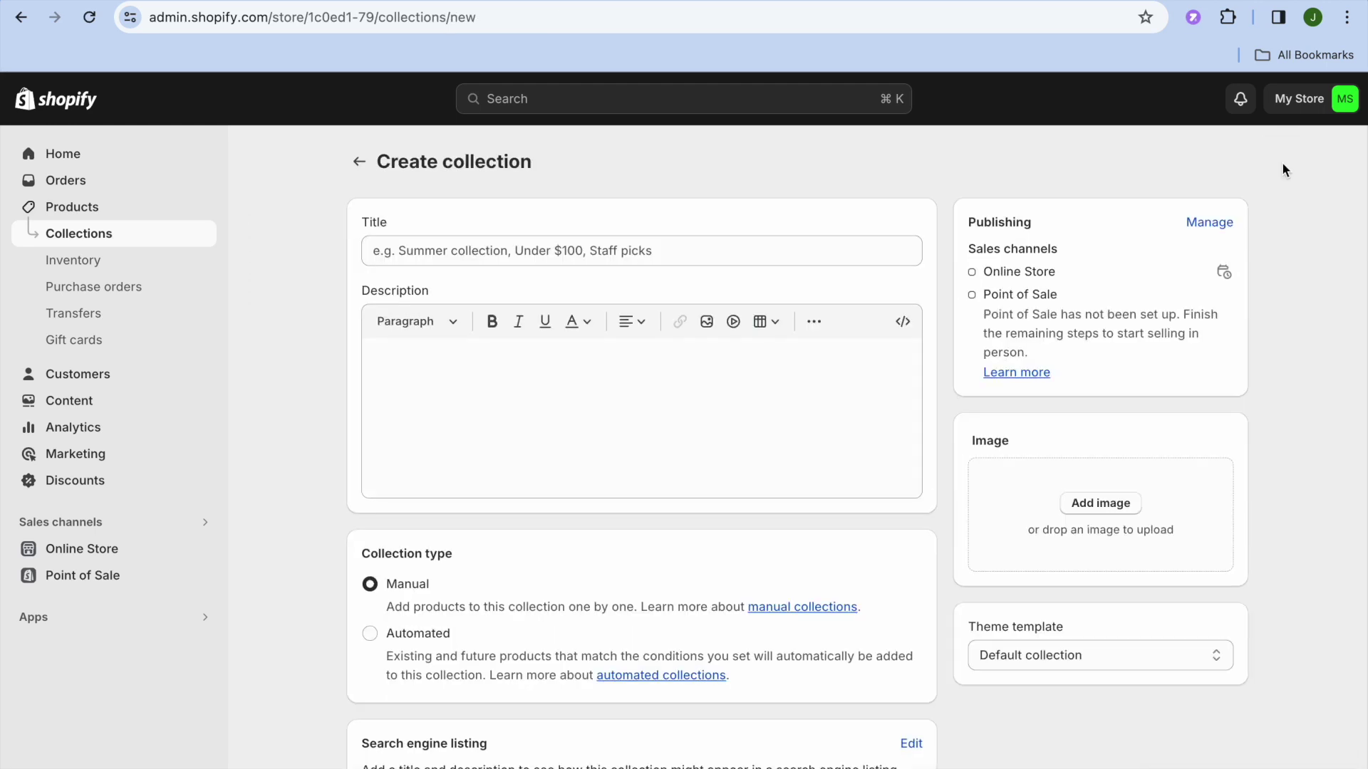
{"action": "left_click", "coordinate": [582, 251]}
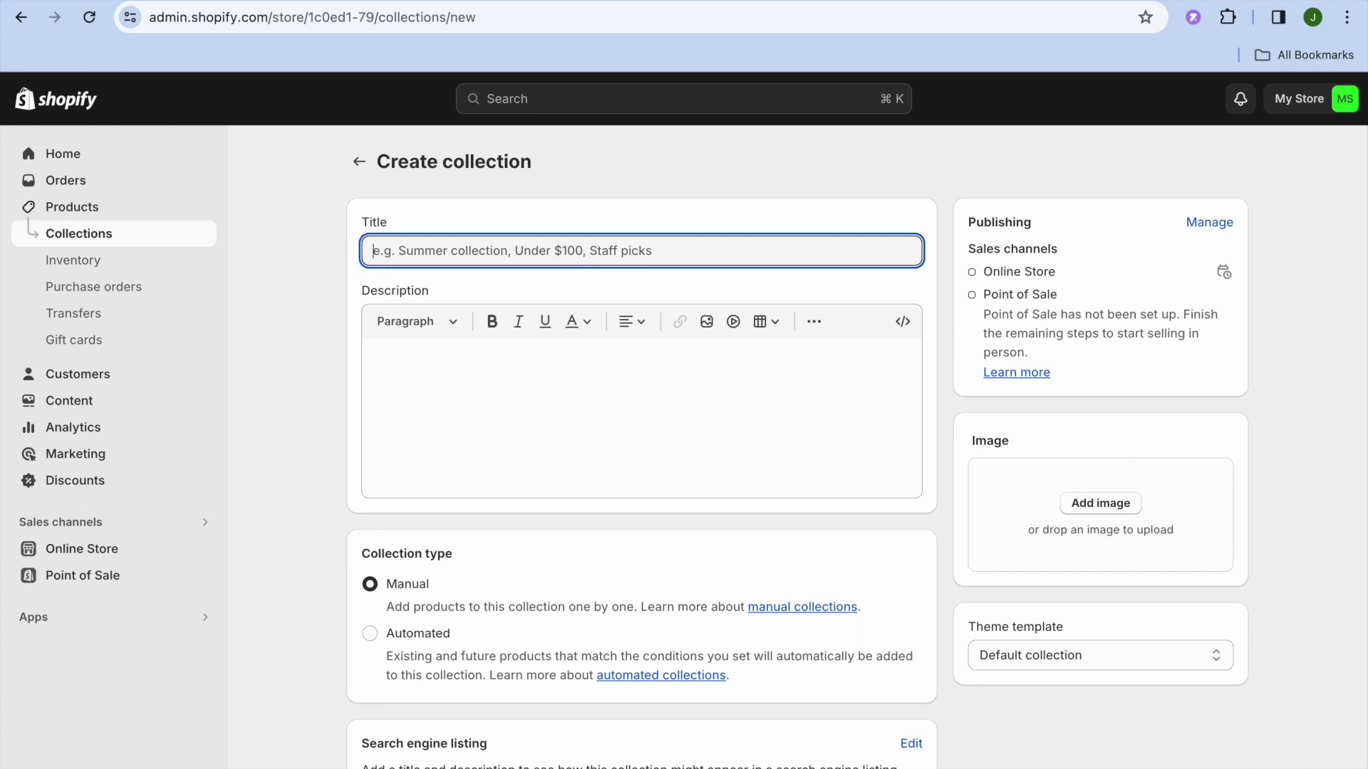
{"action": "type", "text": "TEST C"}
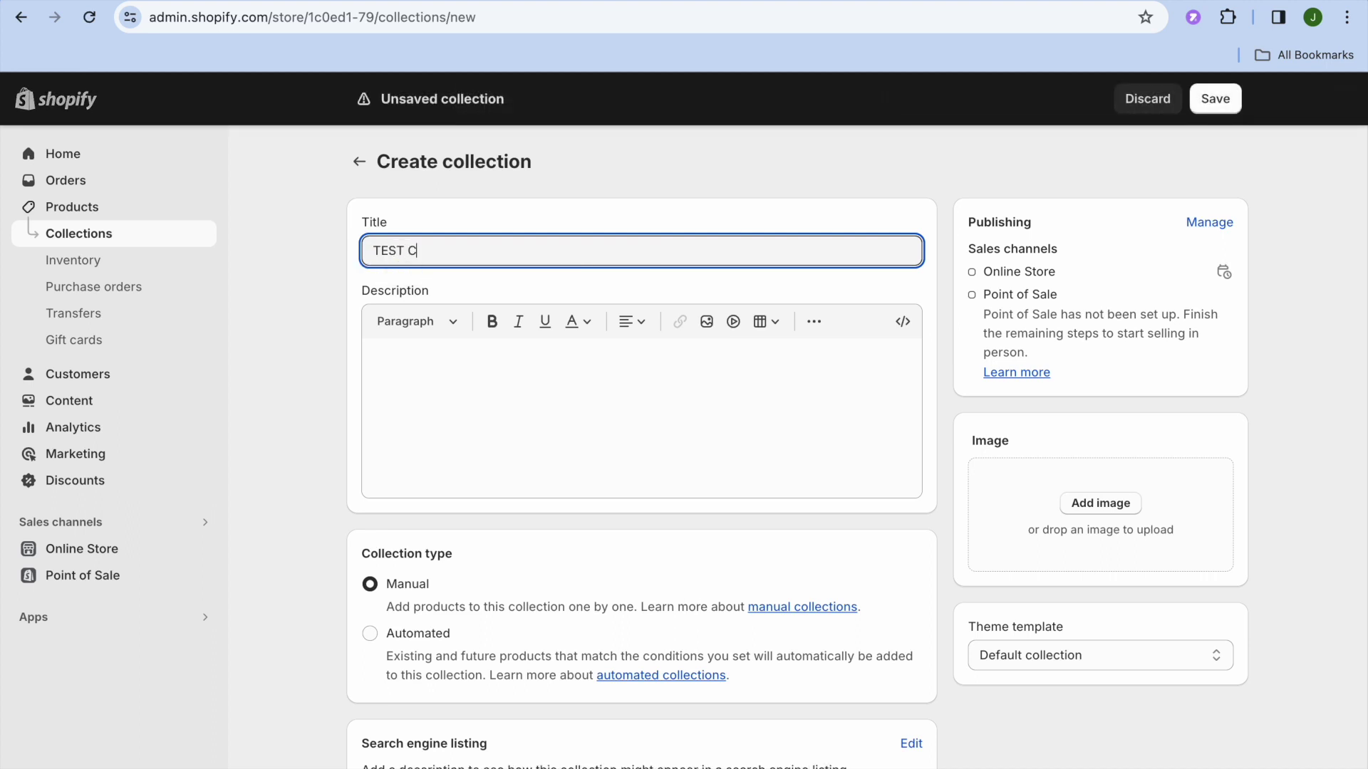
{"action": "type", "text": "OLLECTION"}
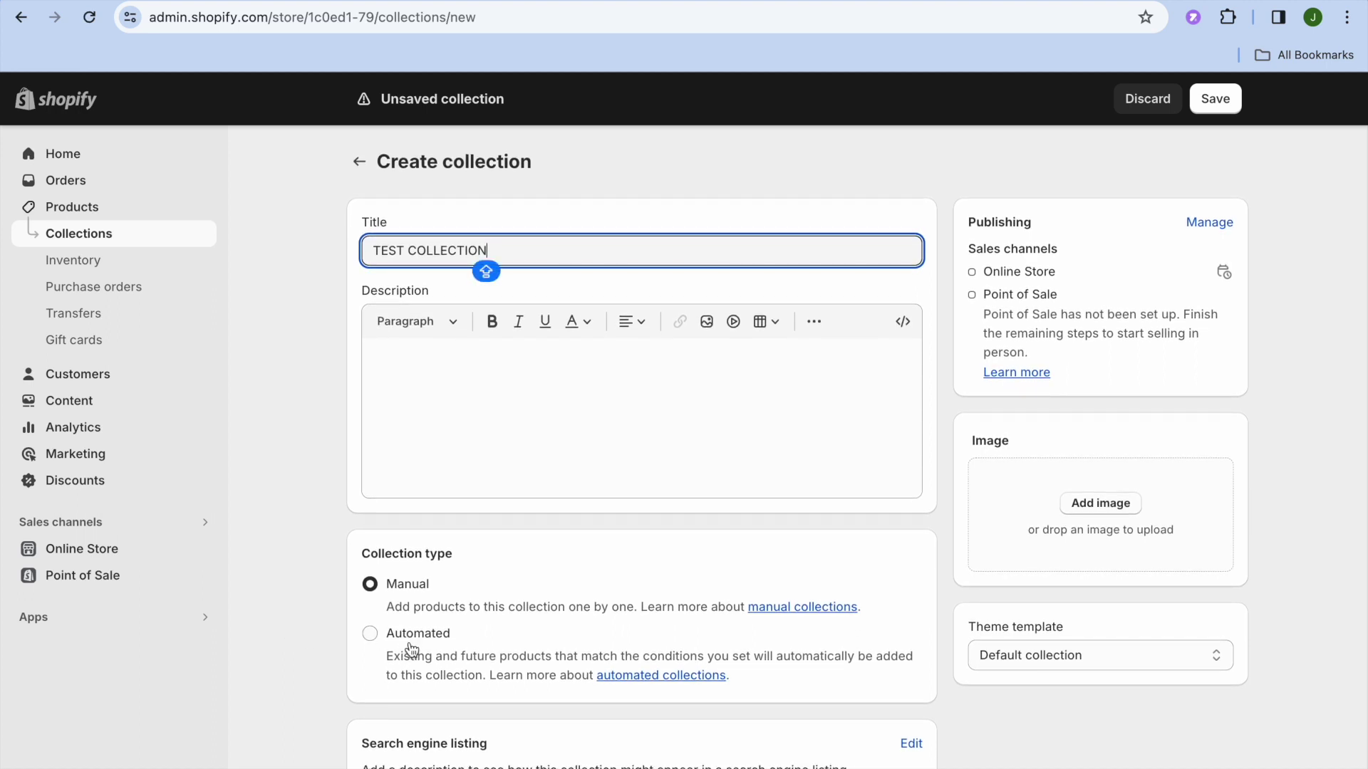
{"action": "left_click", "coordinate": [370, 636]}
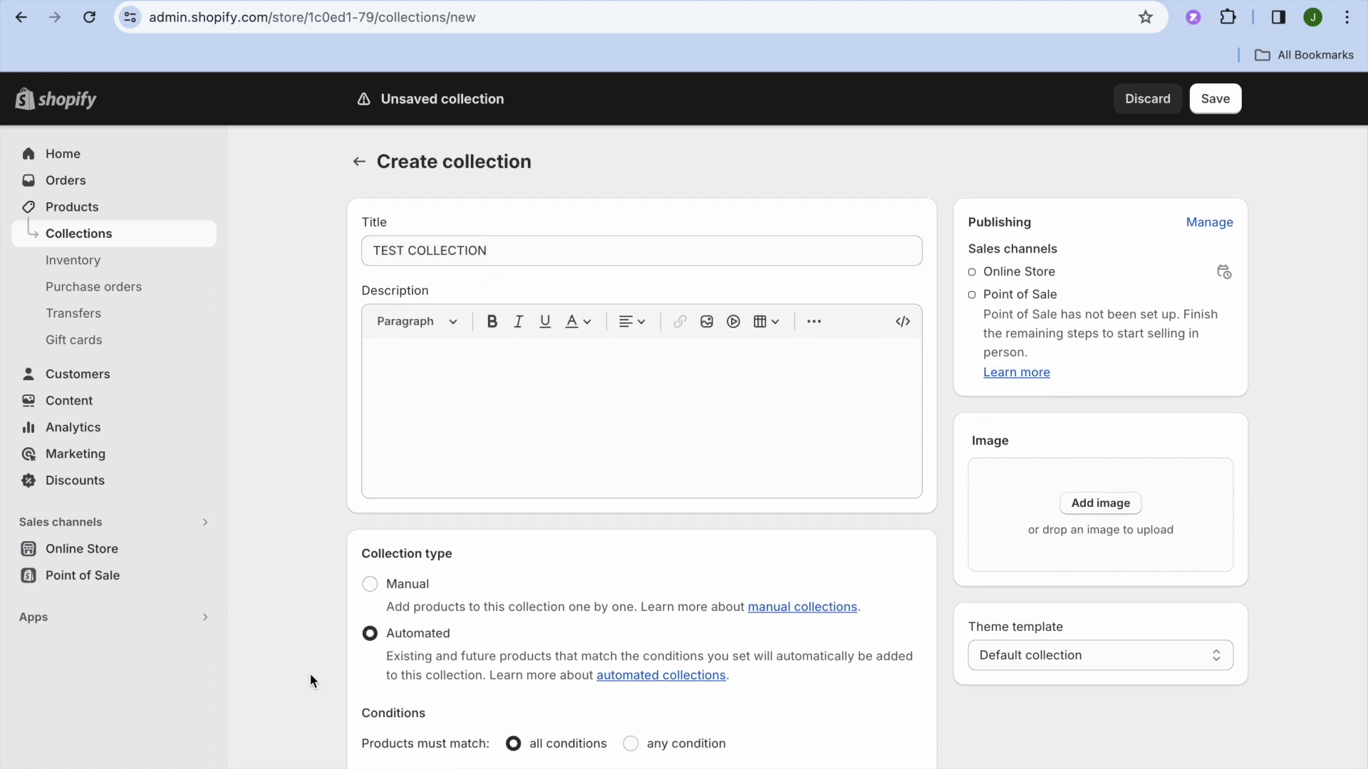
{"action": "scroll", "coordinate": [310, 673], "scroll_direction": "down", "scroll_amount": 3}
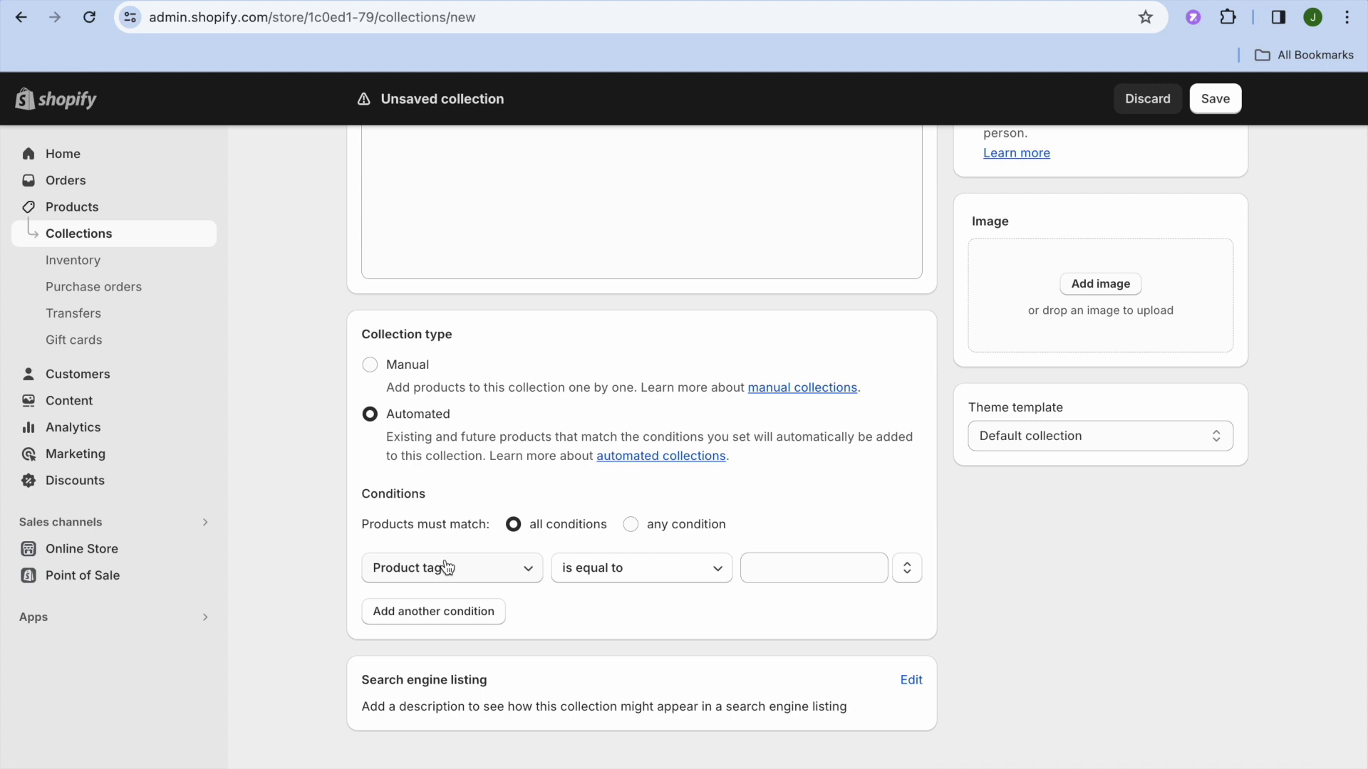
{"action": "left_click", "coordinate": [369, 365]}
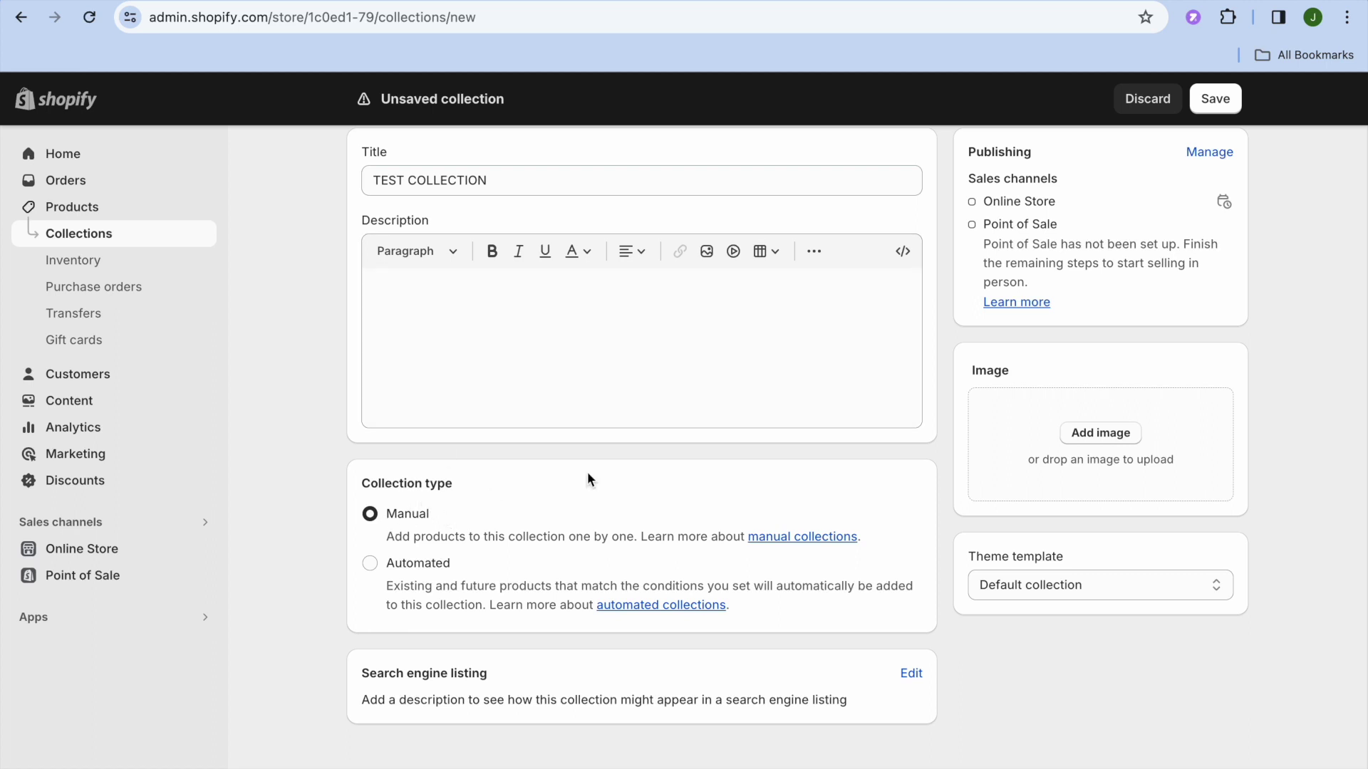
{"action": "left_click", "coordinate": [1216, 101]}
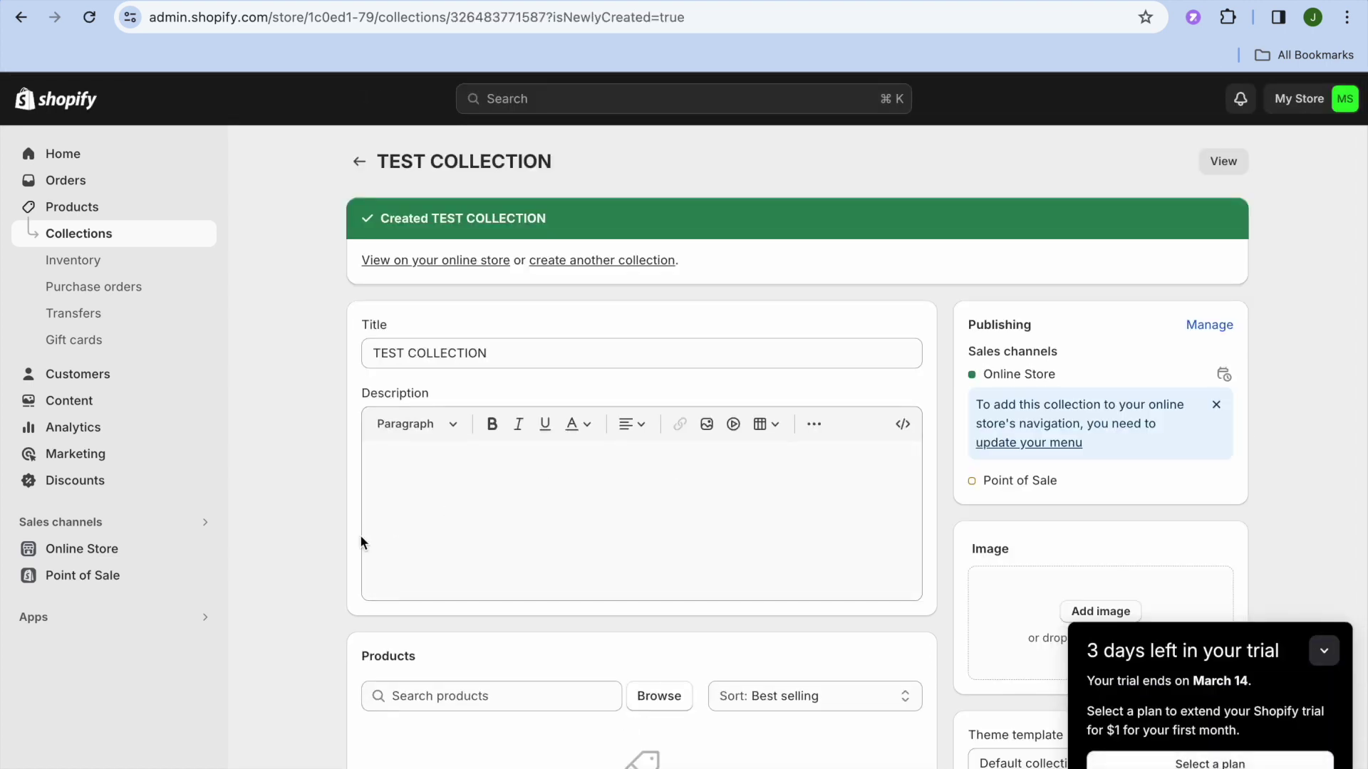
- Add the Hello Kitty block toy, MILESEEY thermal imager, mini backlight keyboard and tie-dye leggings to the collection
{"action": "scroll", "coordinate": [357, 542], "scroll_direction": "down", "scroll_amount": 3}
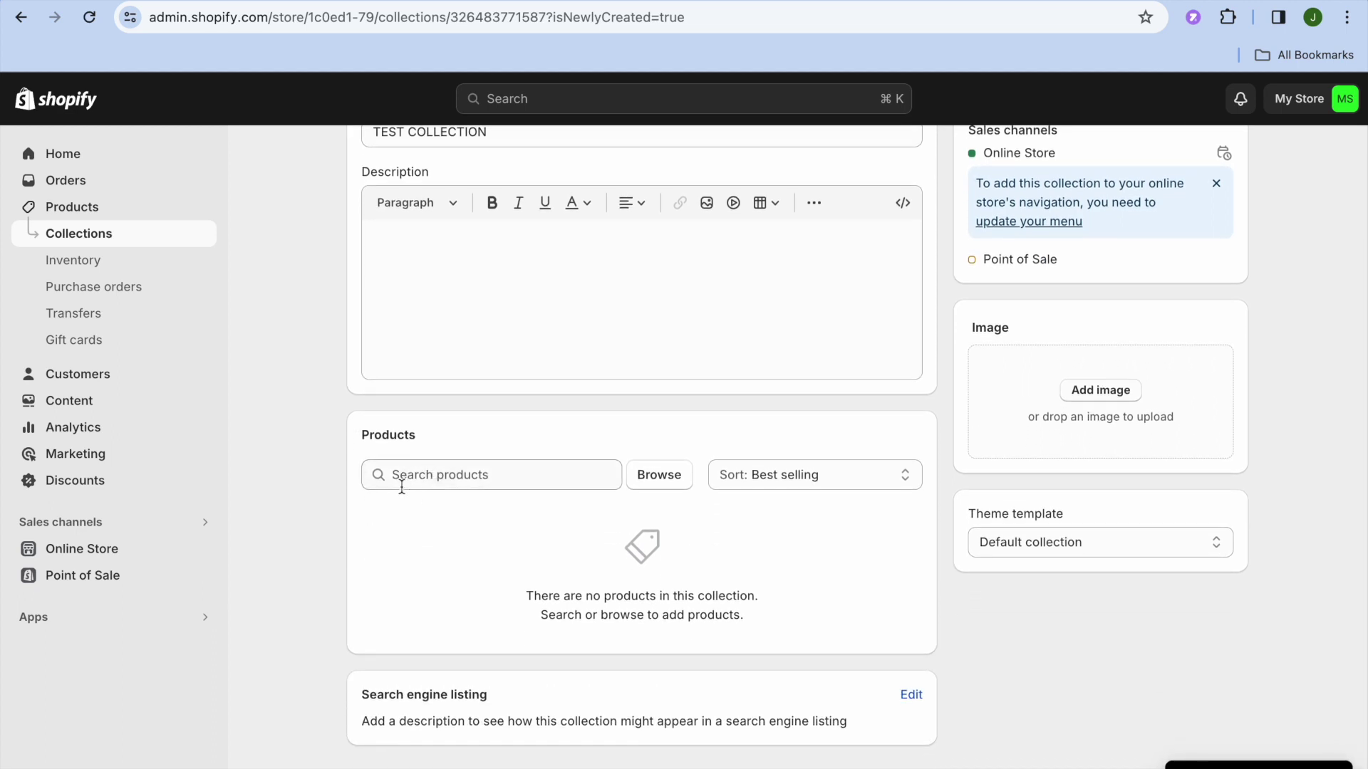
{"action": "left_click", "coordinate": [422, 476]}
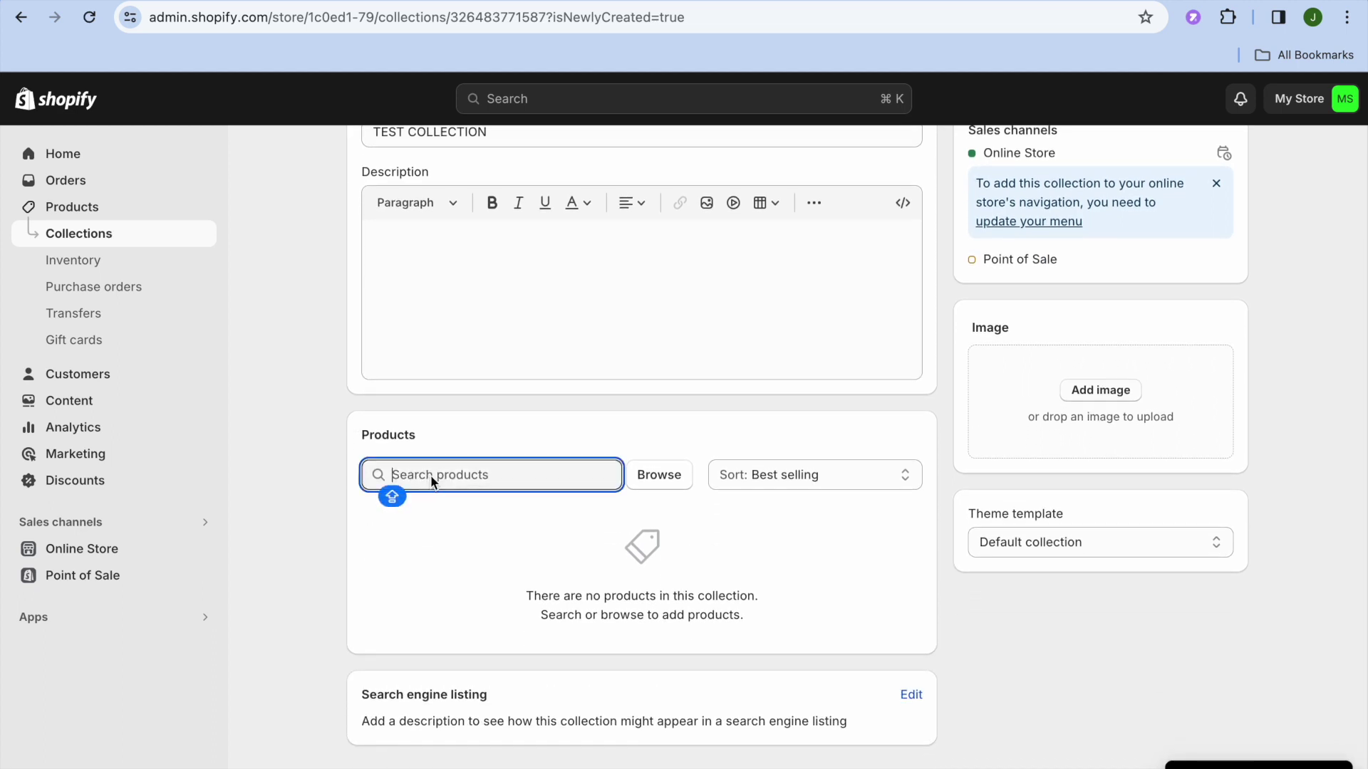
{"action": "left_click", "coordinate": [651, 479]}
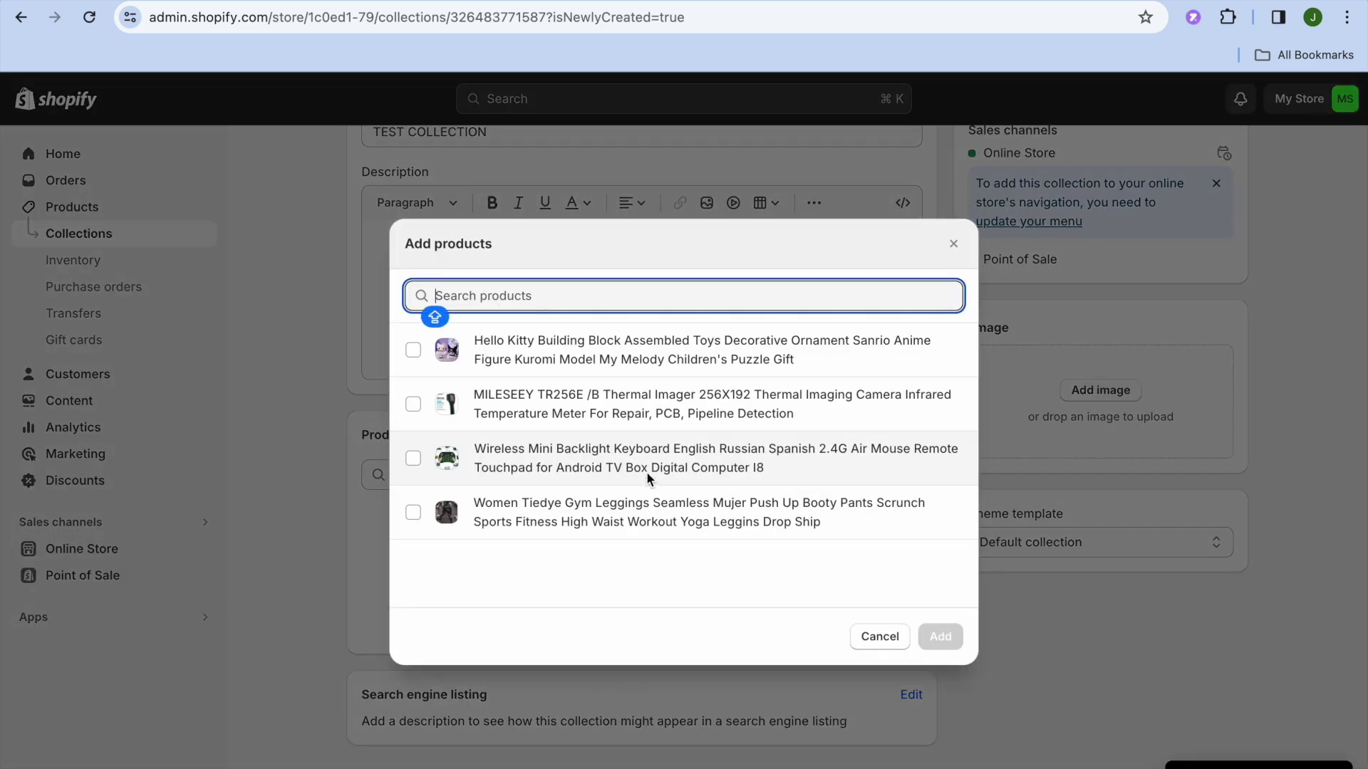
{"action": "left_click", "coordinate": [413, 350]}
{"action": "left_click", "coordinate": [413, 405]}
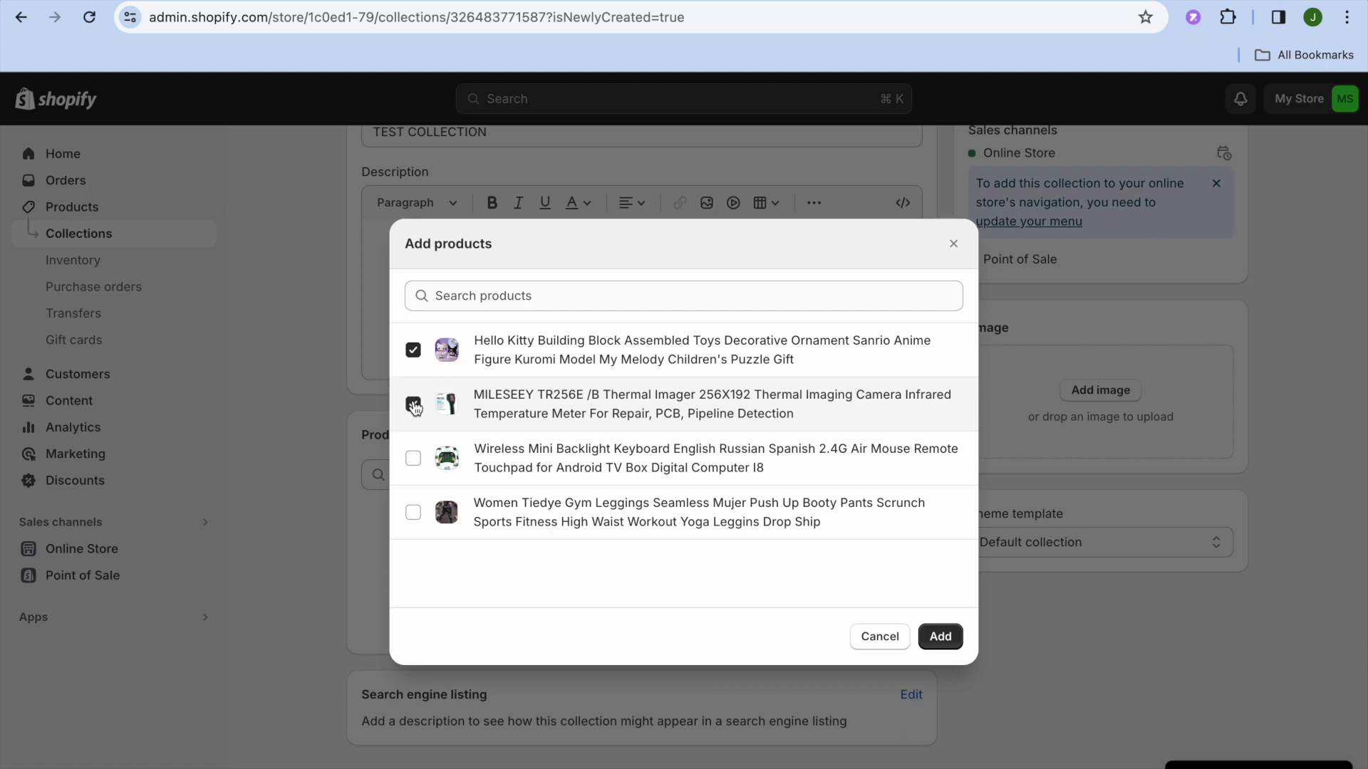
{"action": "left_click", "coordinate": [413, 458]}
{"action": "left_click", "coordinate": [414, 512]}
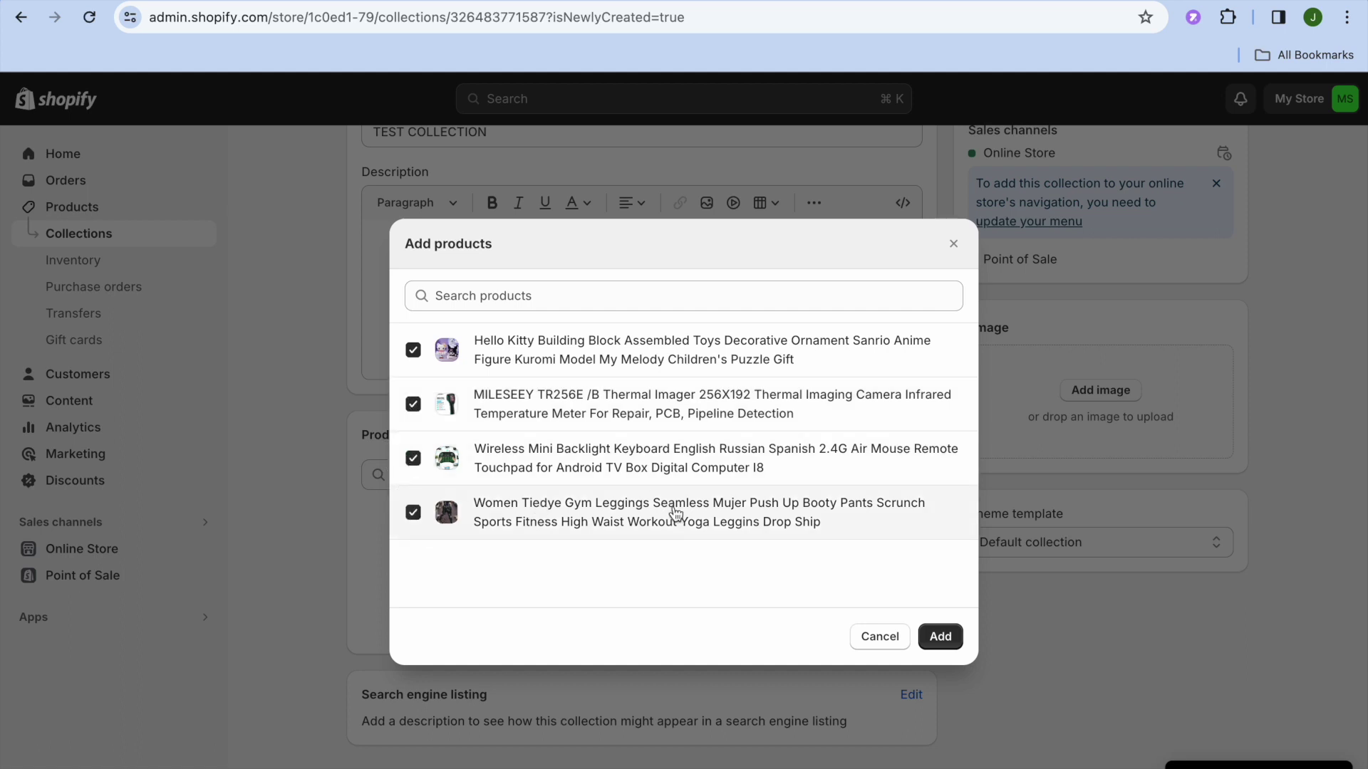
{"action": "left_click", "coordinate": [935, 637]}
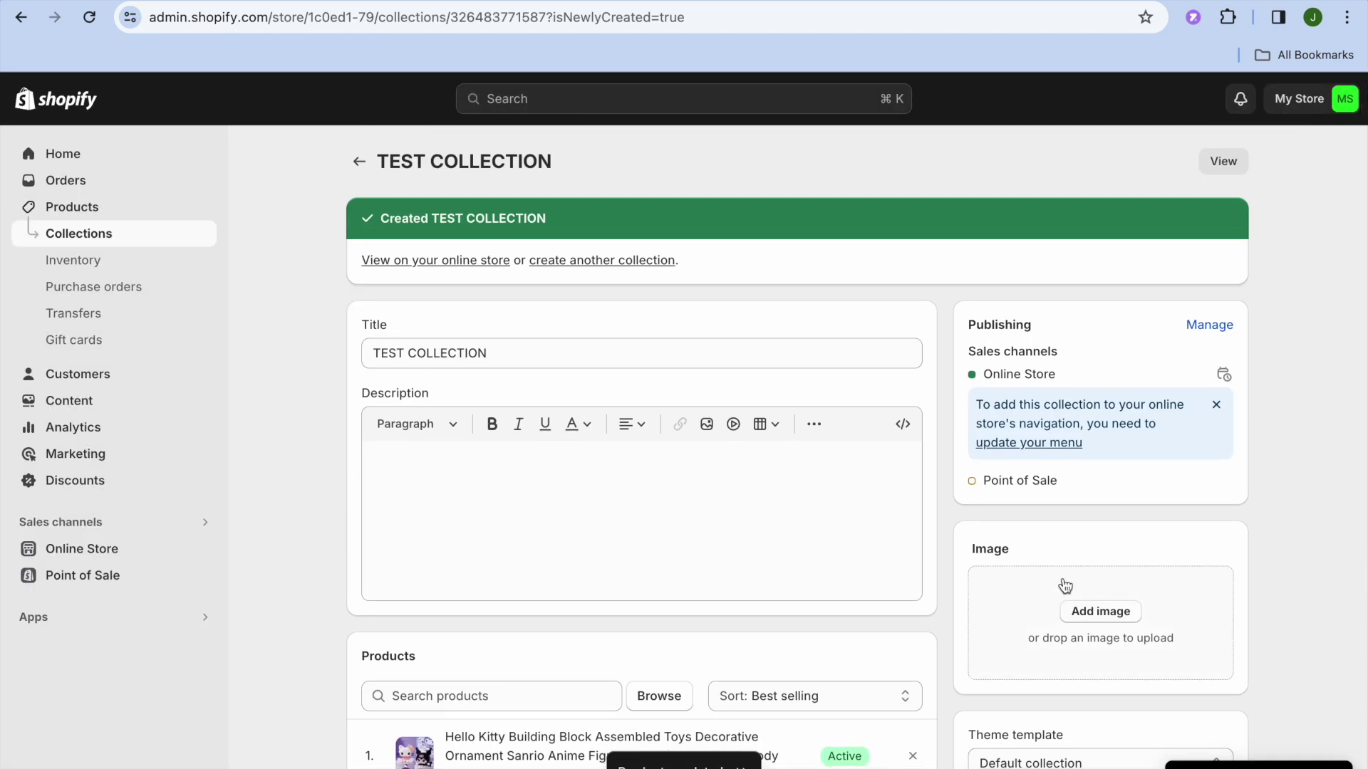
- Check TEST COLLECTION's four products on the live storefront, then close that tab
{"action": "left_click", "coordinate": [1222, 171]}
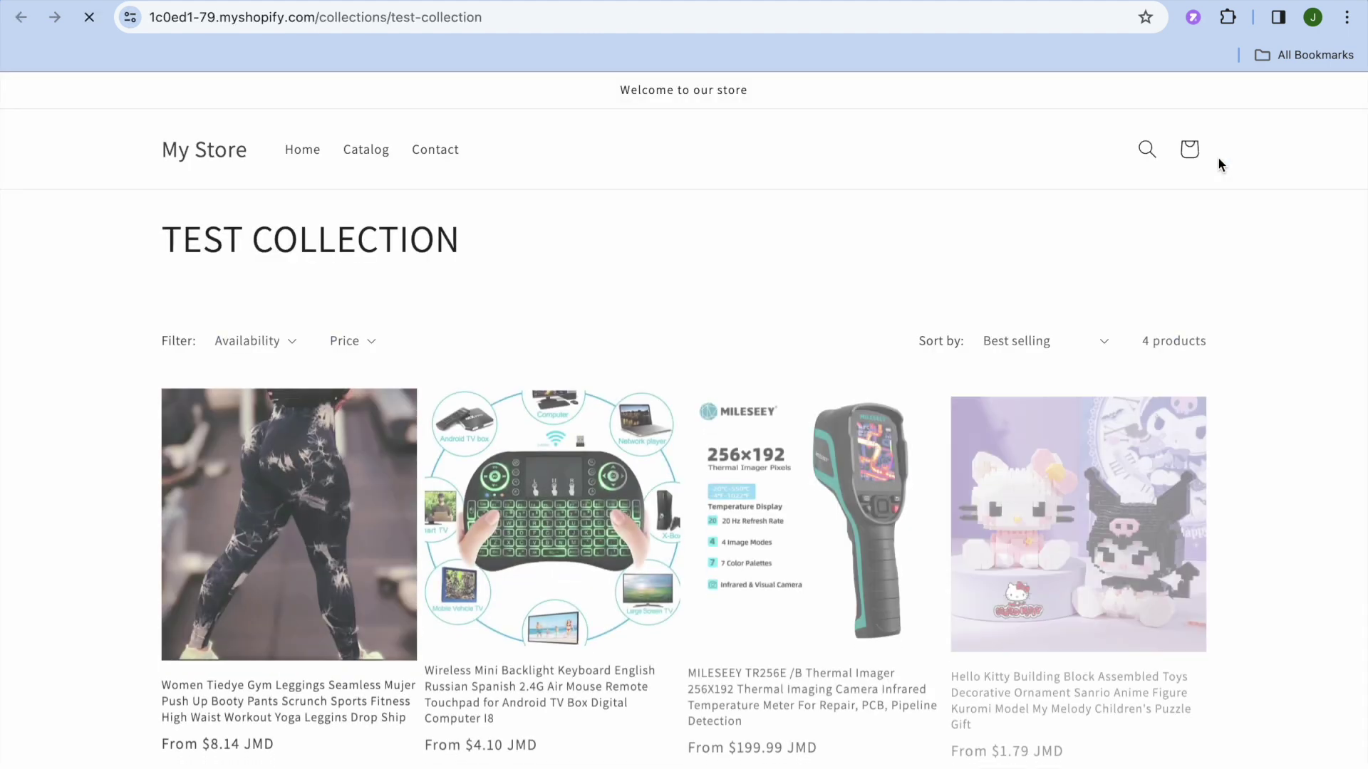
{"action": "scroll", "coordinate": [820, 313], "scroll_direction": "down", "scroll_amount": 4}
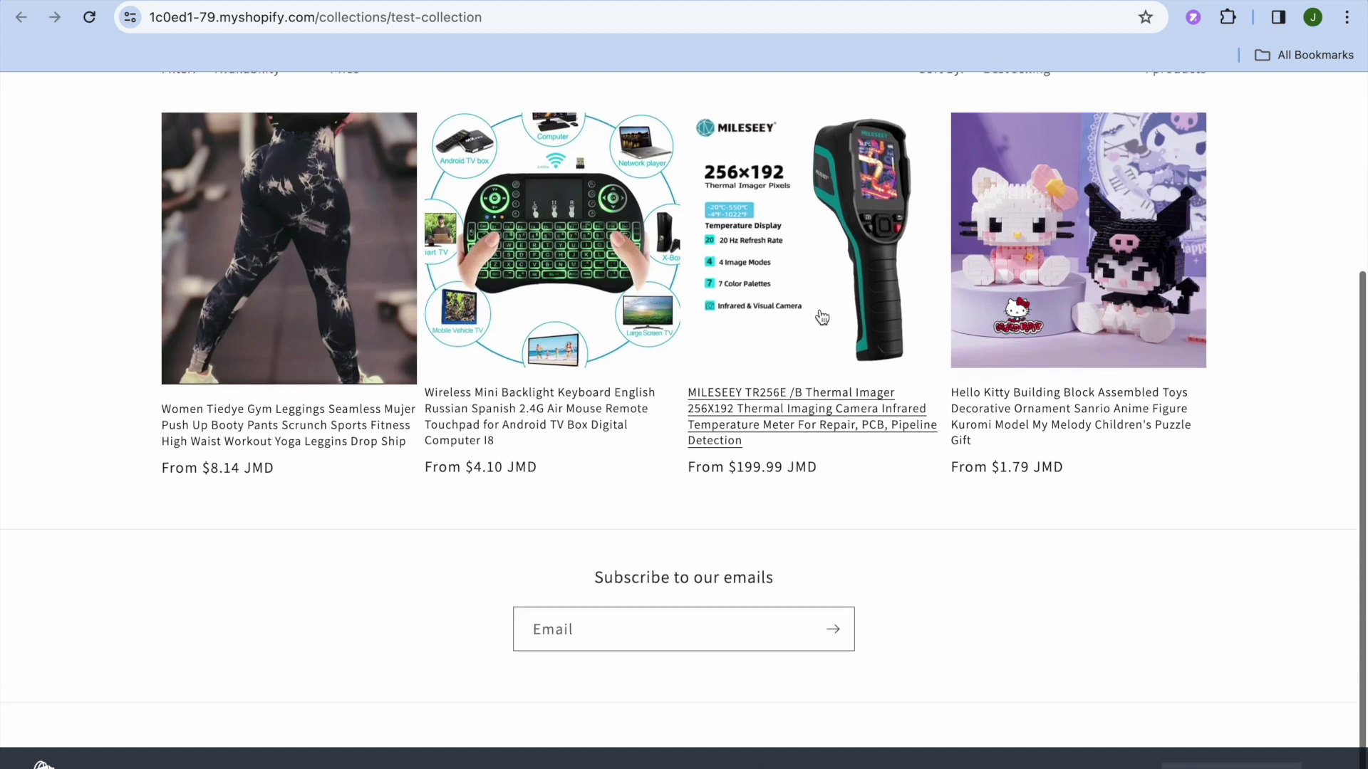
{"action": "scroll", "coordinate": [820, 313], "scroll_direction": "up", "scroll_amount": 4}
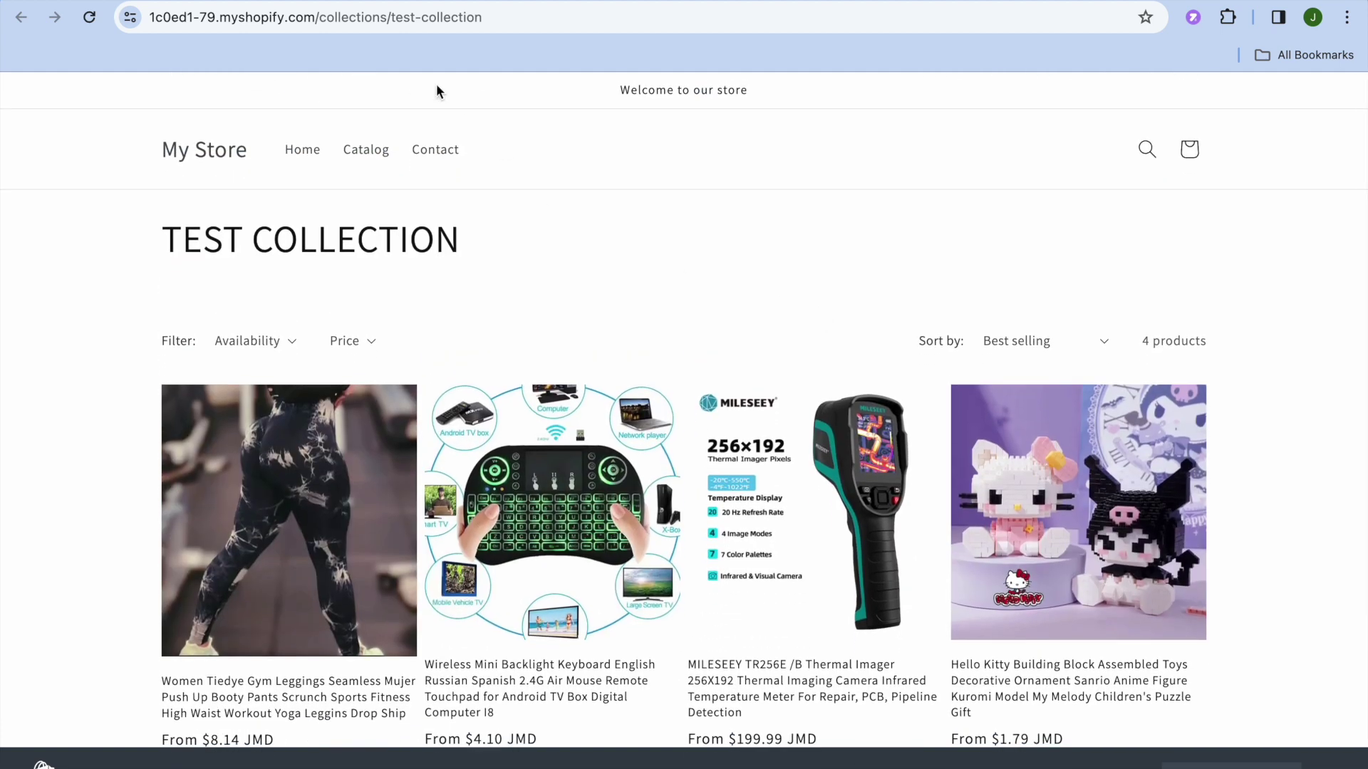
{"action": "key", "text": "ctrl+w"}
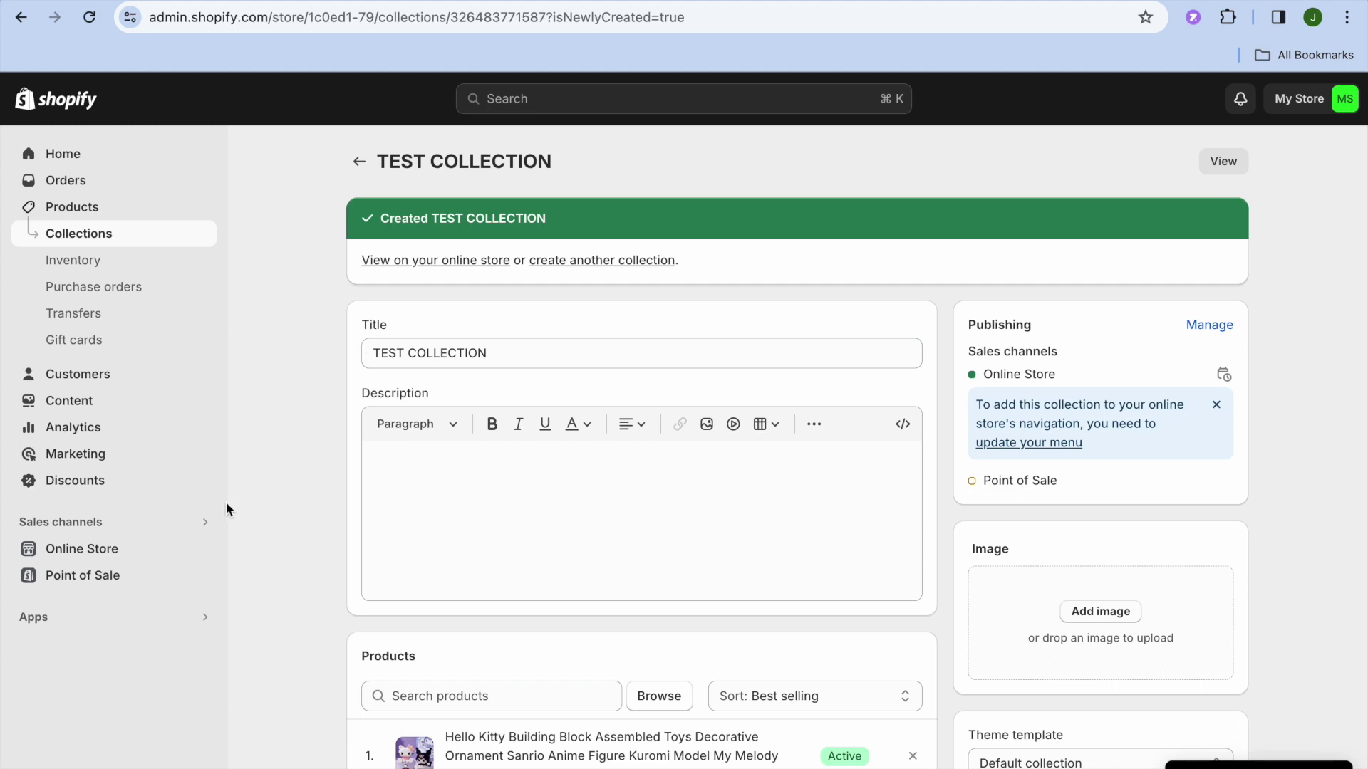
- Open the Main menu from Online Store > Navigation and start a new menu item
{"action": "left_click", "coordinate": [82, 555]}
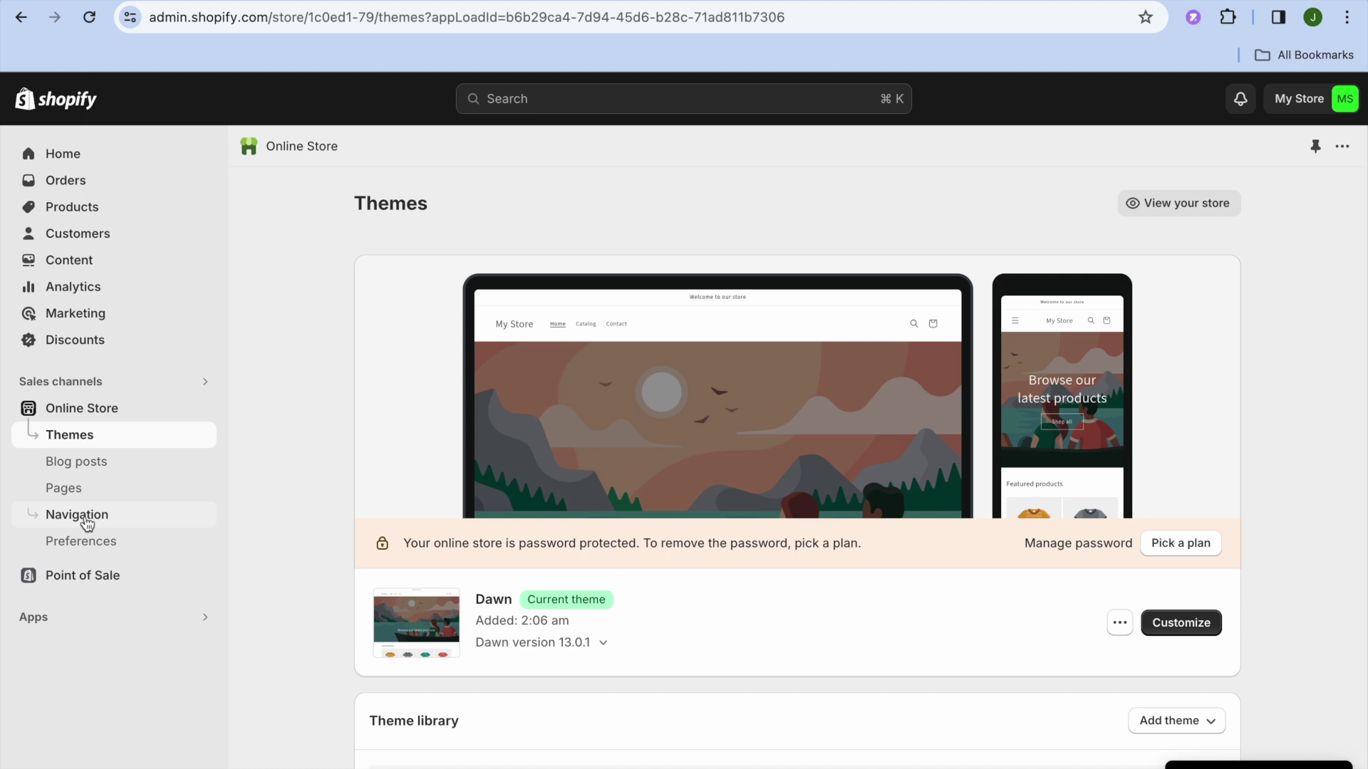
{"action": "left_click", "coordinate": [86, 525]}
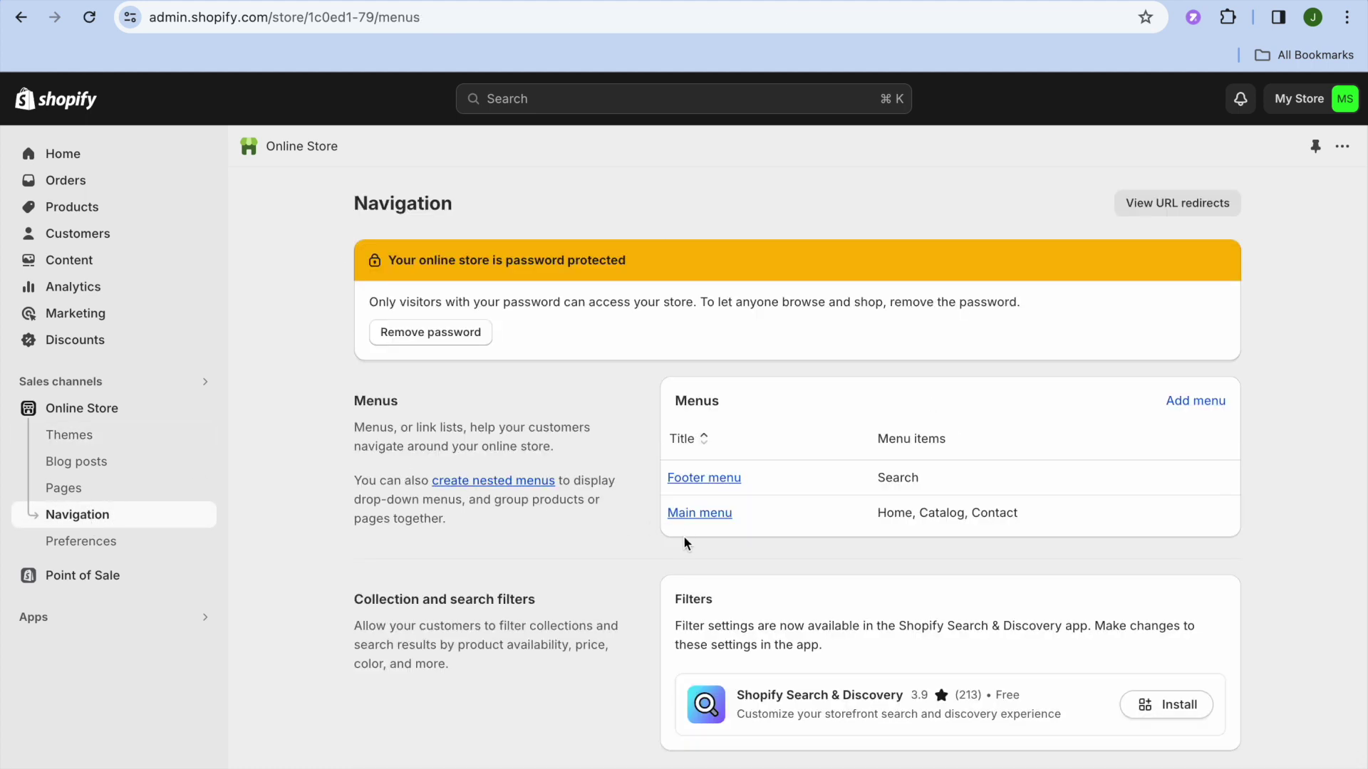
{"action": "left_click", "coordinate": [699, 513]}
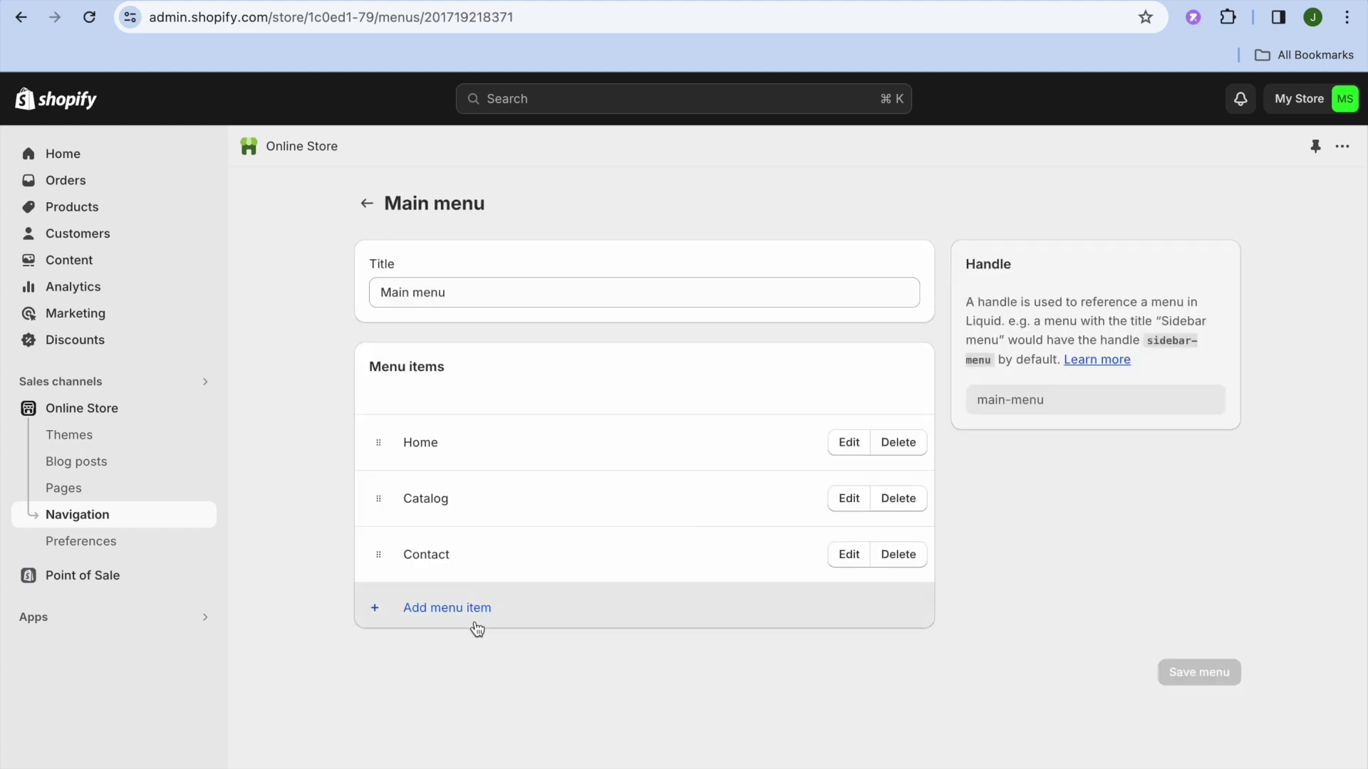
{"action": "left_click", "coordinate": [439, 613]}
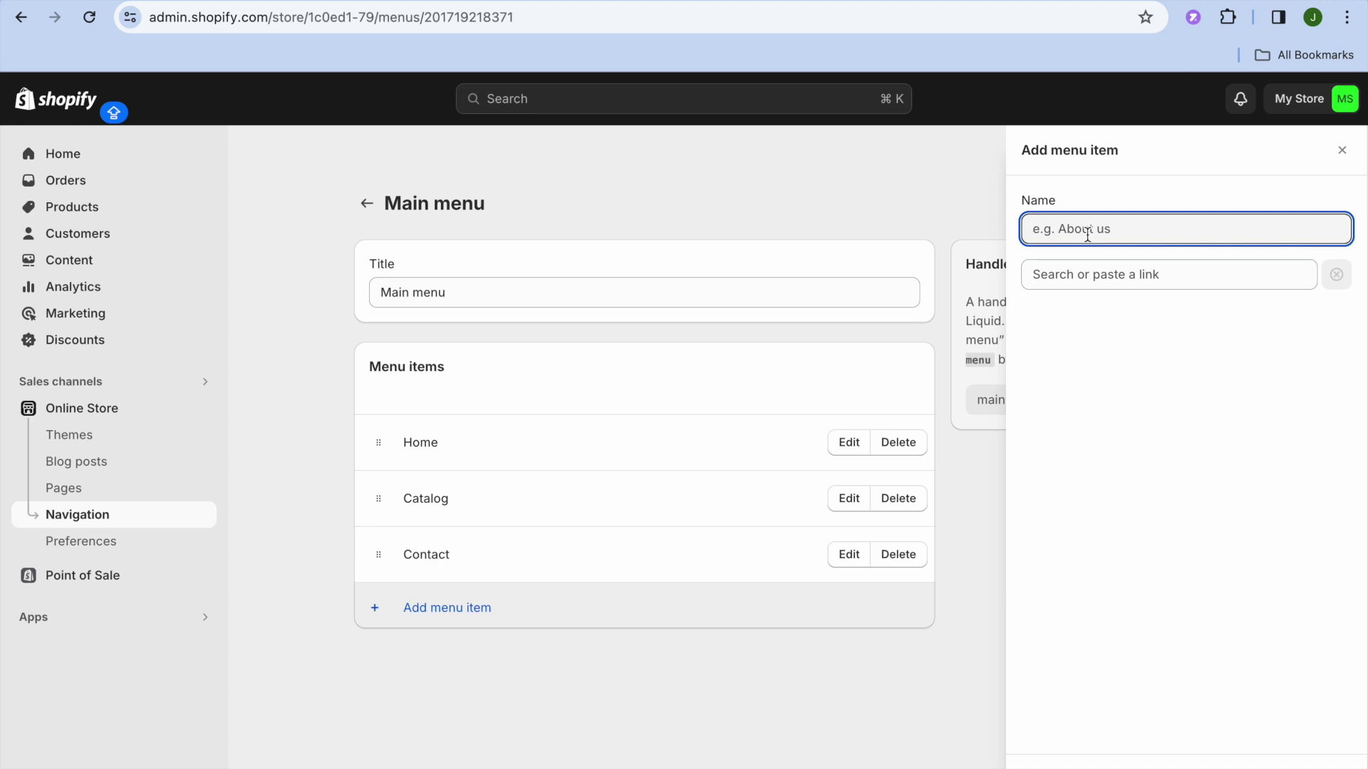
- Add a 'TEST COLLECTION' menu item linking to Collections > TEST COLLECTION
{"action": "type", "text": "TES"}
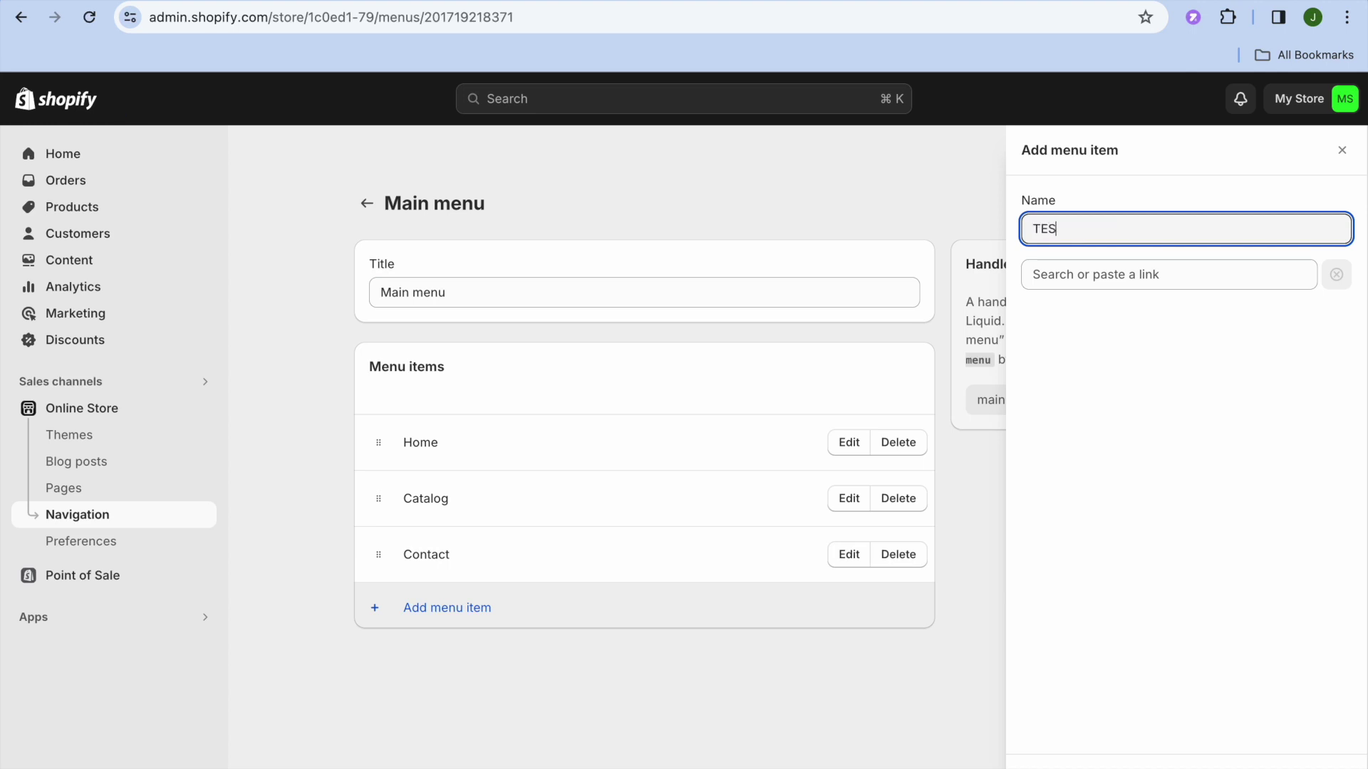
{"action": "type", "text": "T COLLECTION"}
{"action": "left_click", "coordinate": [1098, 278]}
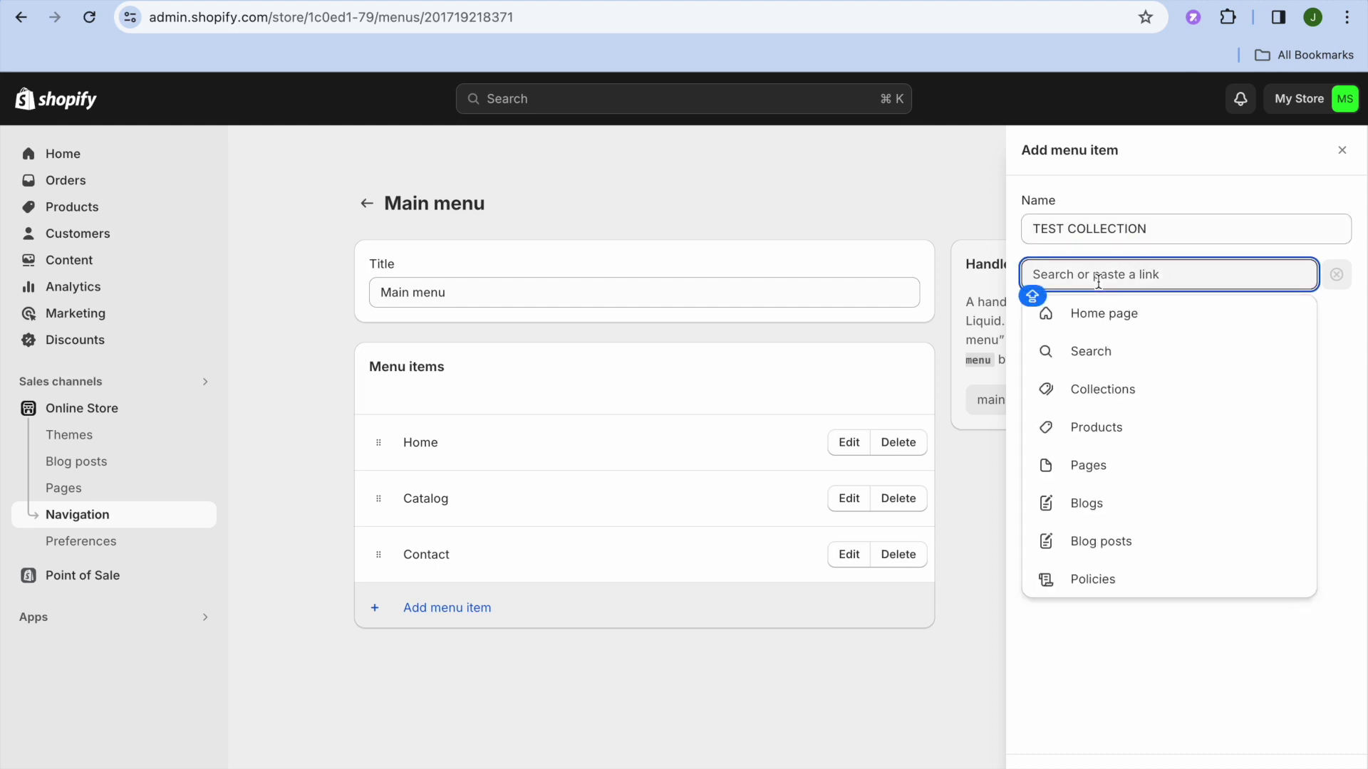
{"action": "left_click", "coordinate": [1110, 391]}
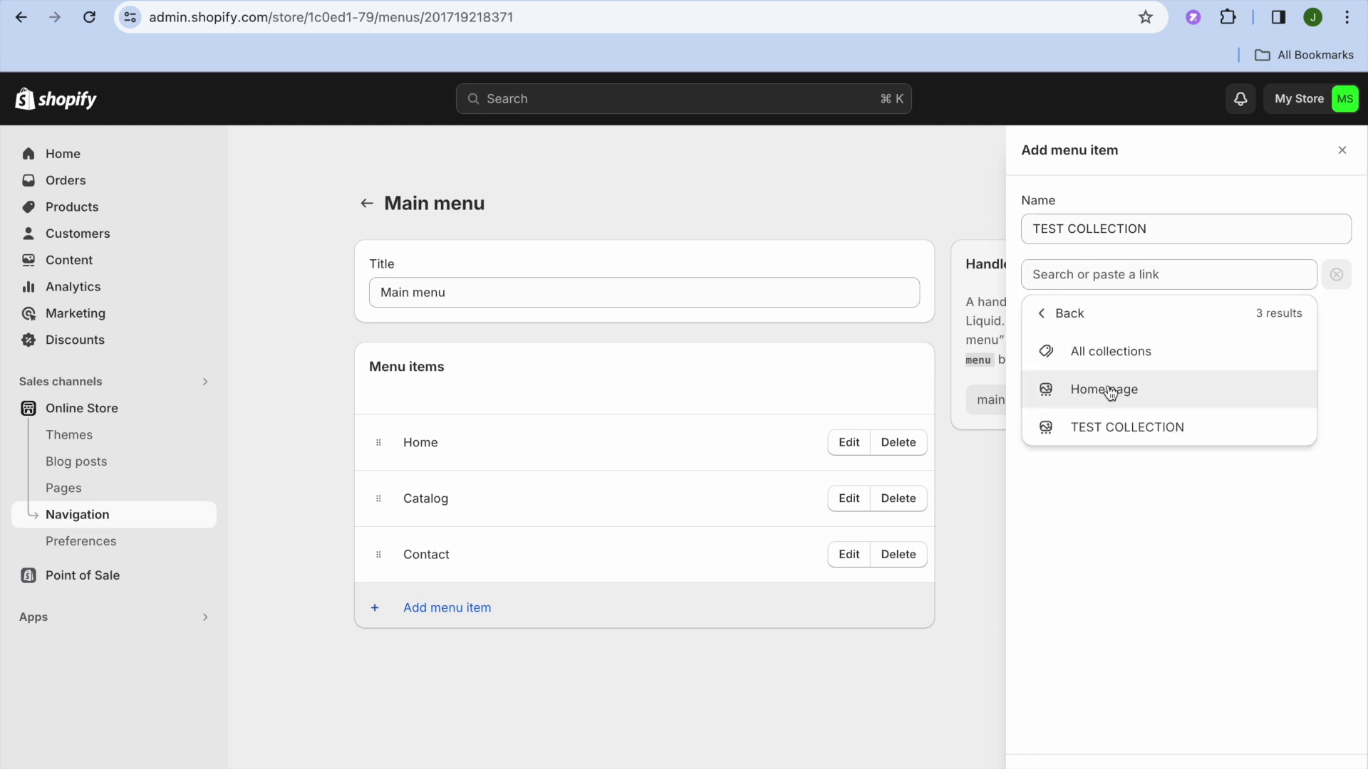
{"action": "left_click", "coordinate": [1115, 426]}
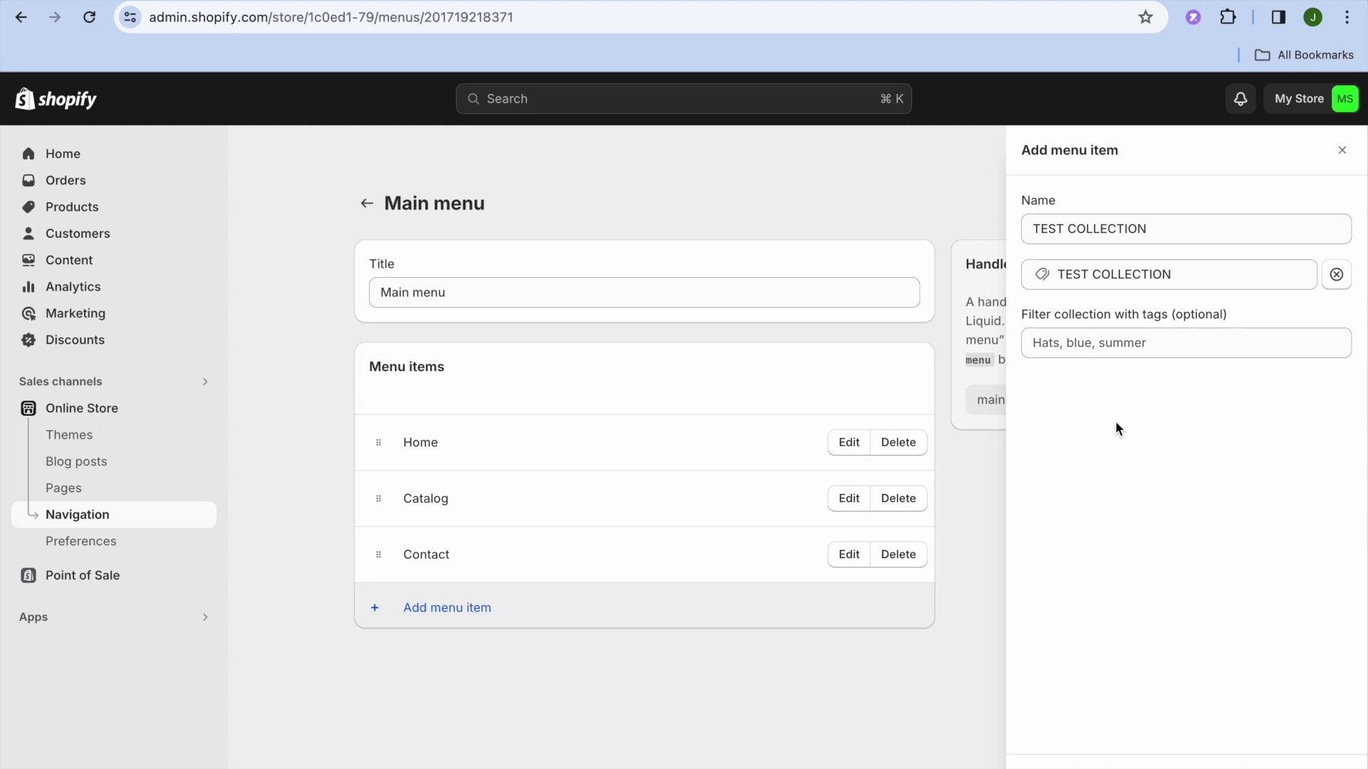
{"action": "left_click", "coordinate": [1343, 762]}
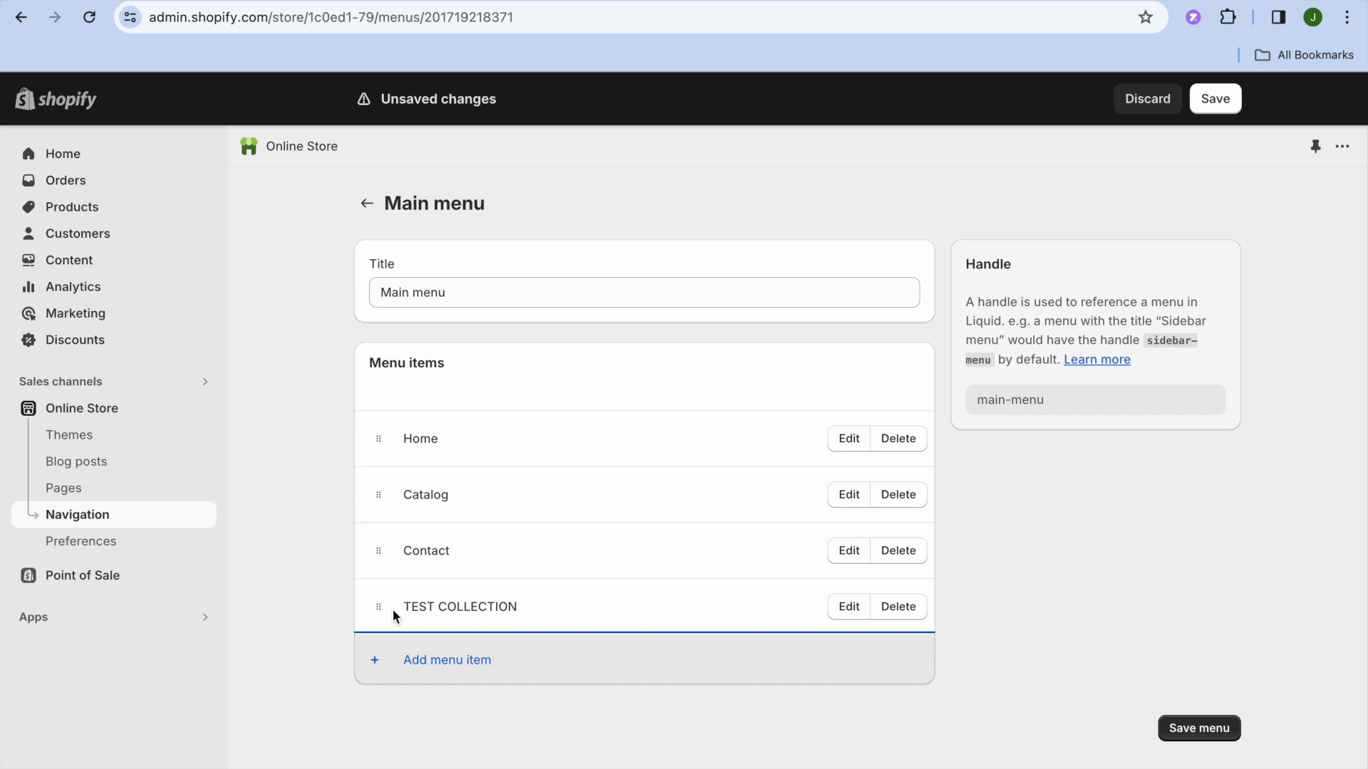
- Move TEST COLLECTION directly below Home, save the Main menu, and view the live store
{"action": "left_click_drag", "start_coordinate": [378, 607], "coordinate": [391, 522]}
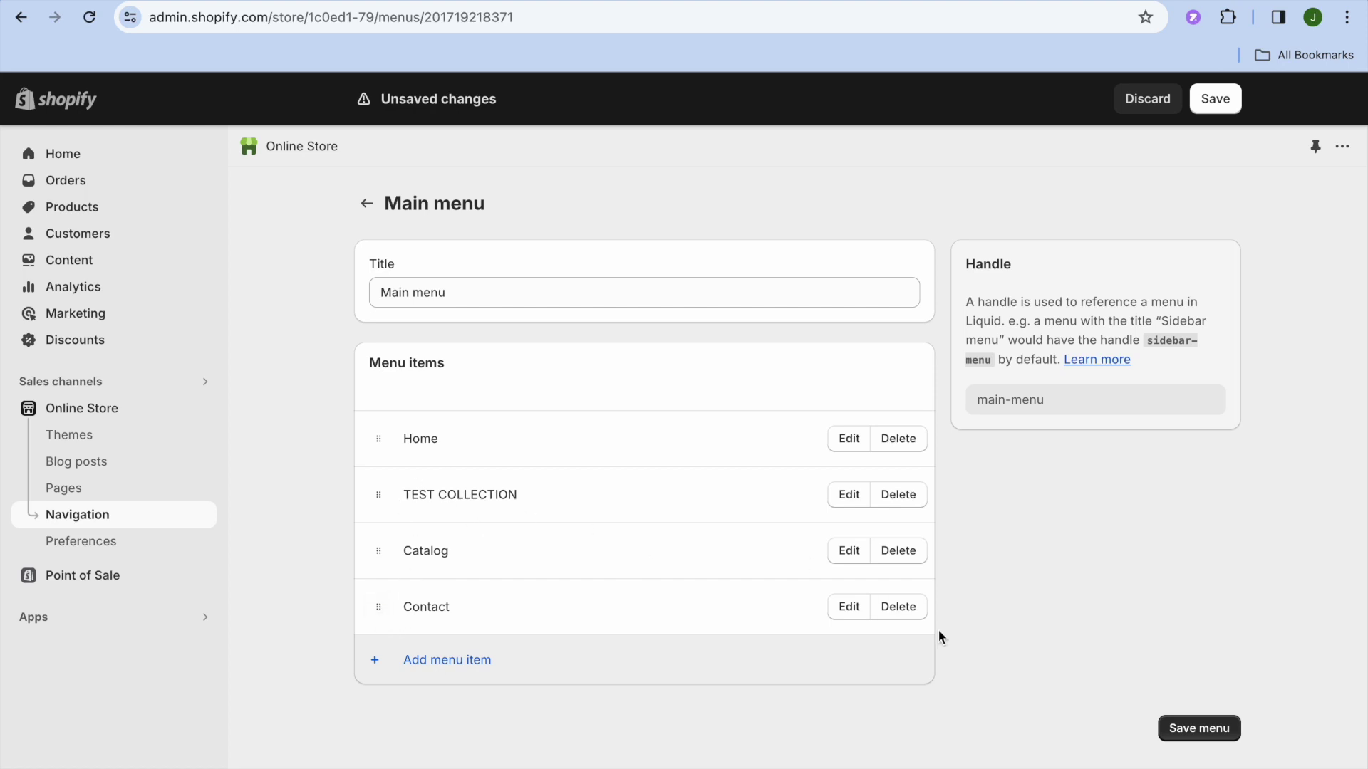
{"action": "left_click", "coordinate": [1182, 724]}
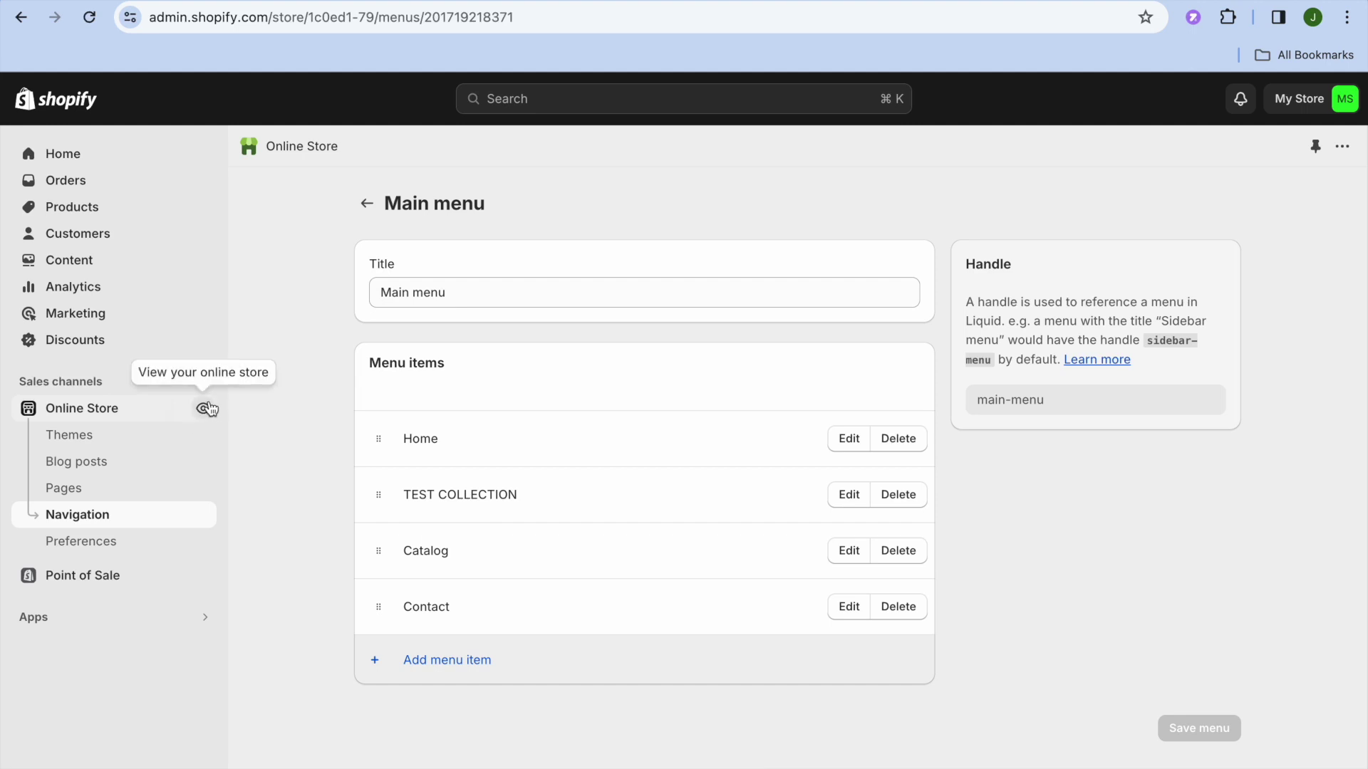
{"action": "left_click", "coordinate": [204, 411]}
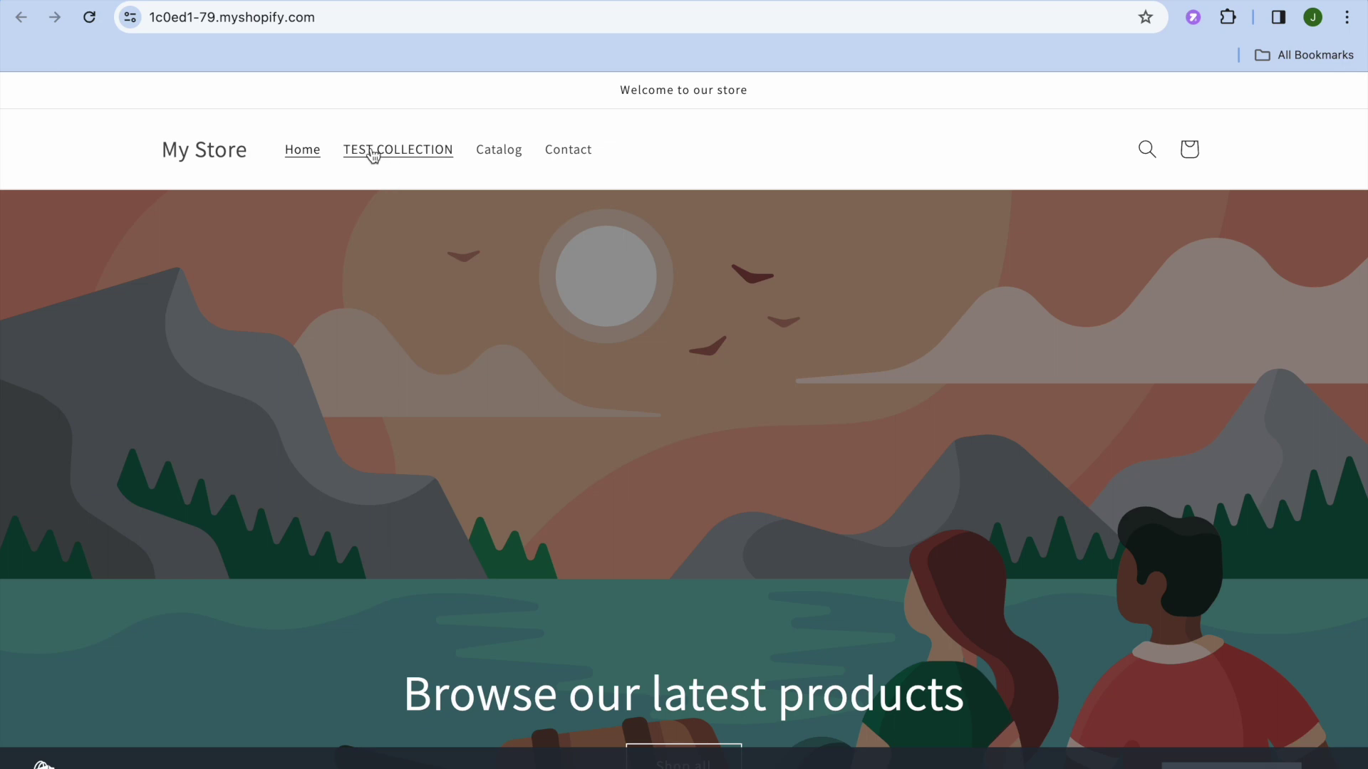
- Open TEST COLLECTION from the storefront header menu and scroll through its four products
{"action": "left_click", "coordinate": [396, 158]}
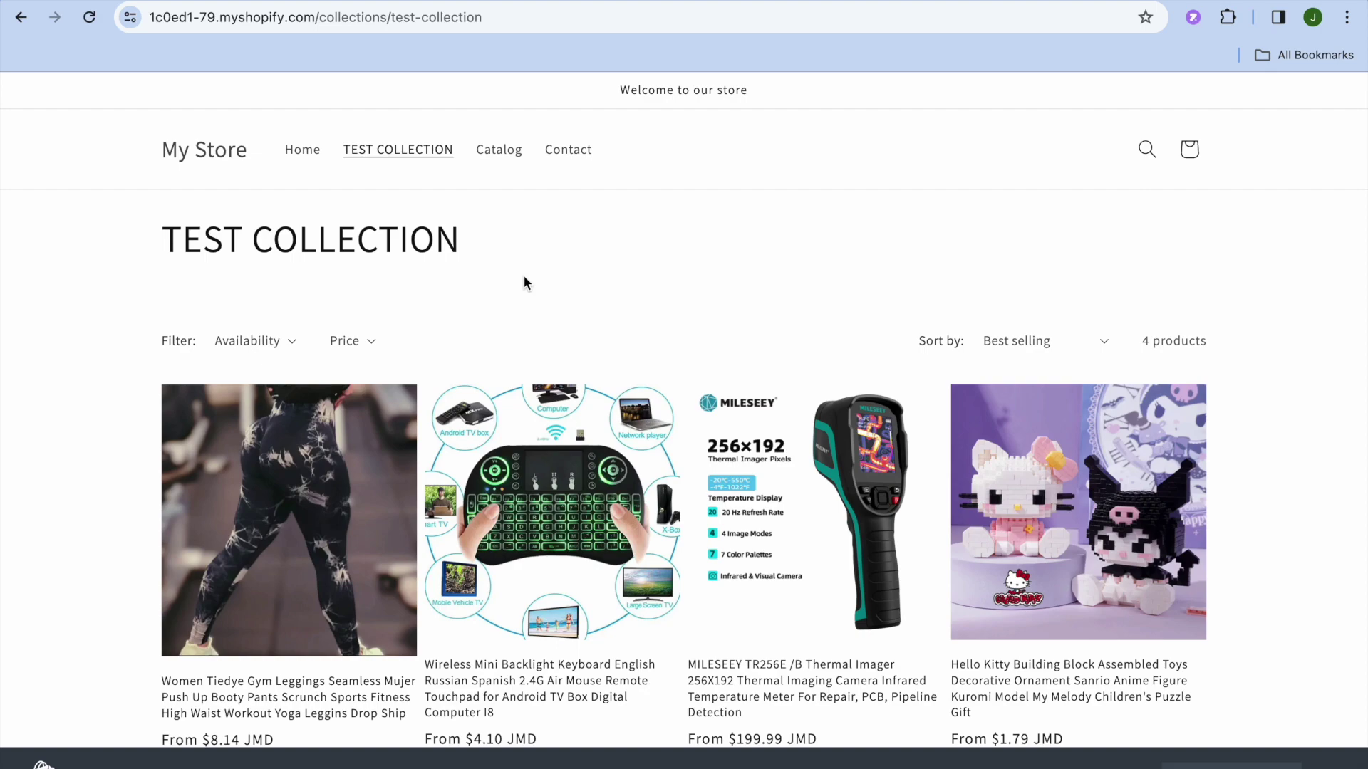
{"action": "scroll", "coordinate": [524, 283], "scroll_direction": "down", "scroll_amount": 4}
{"action": "scroll", "coordinate": [523, 283], "scroll_direction": "up", "scroll_amount": 4}
{"action": "scroll", "coordinate": [524, 283], "scroll_direction": "down", "scroll_amount": 4}
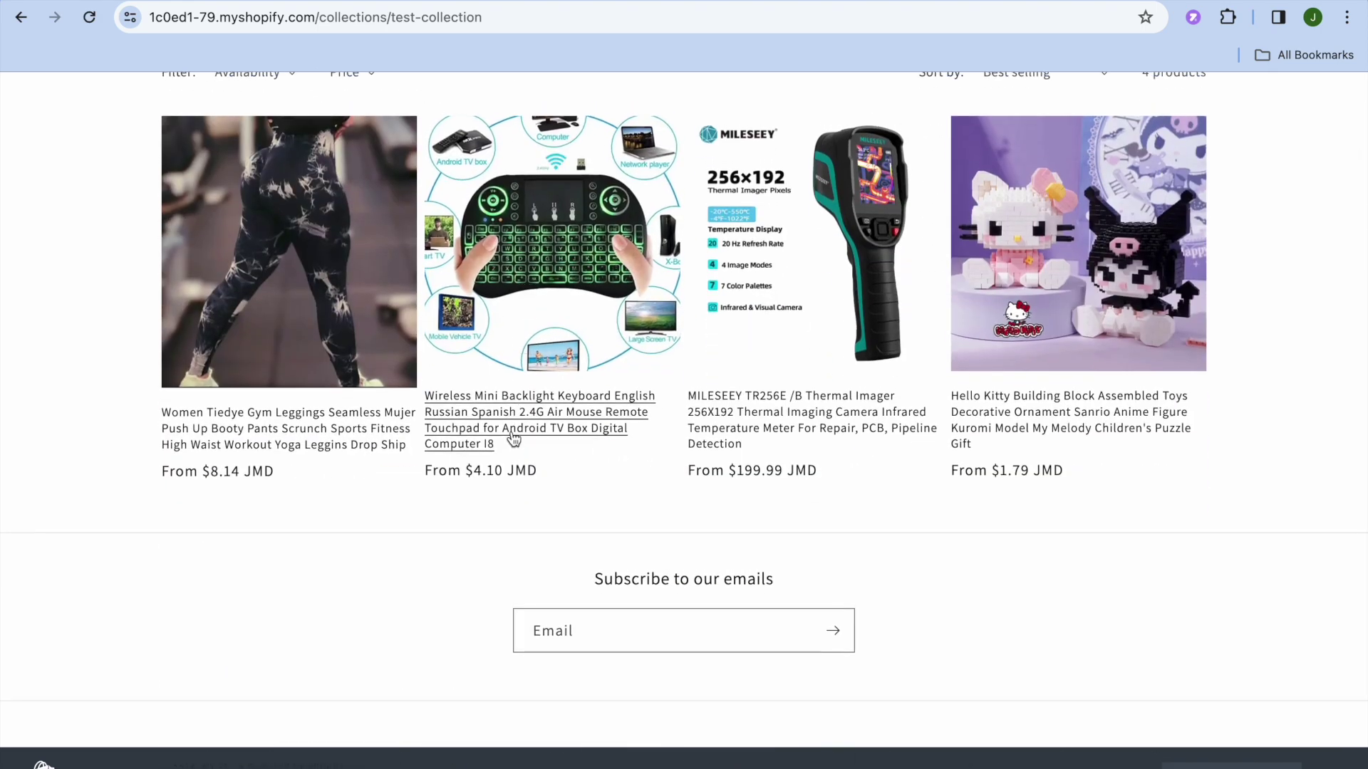
{"action": "scroll", "coordinate": [513, 438], "scroll_direction": "up", "scroll_amount": 4}
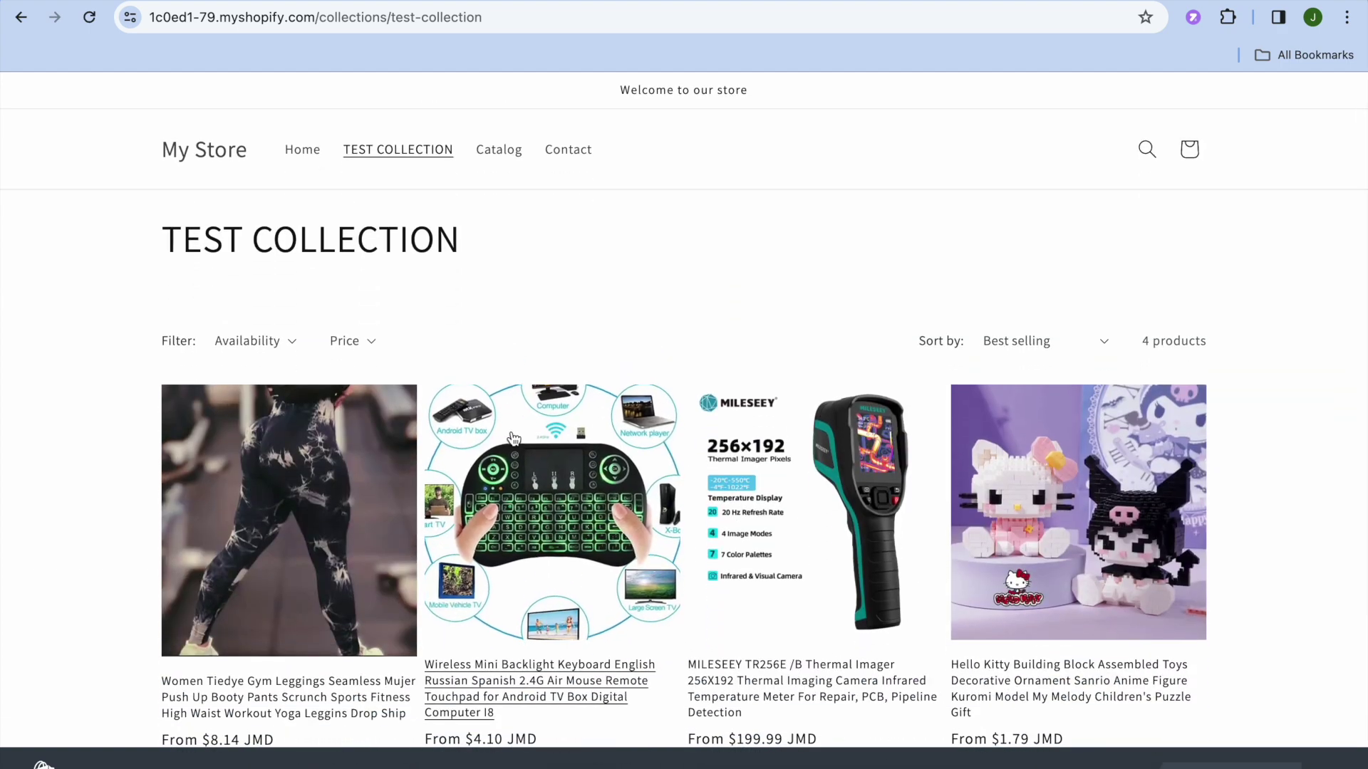